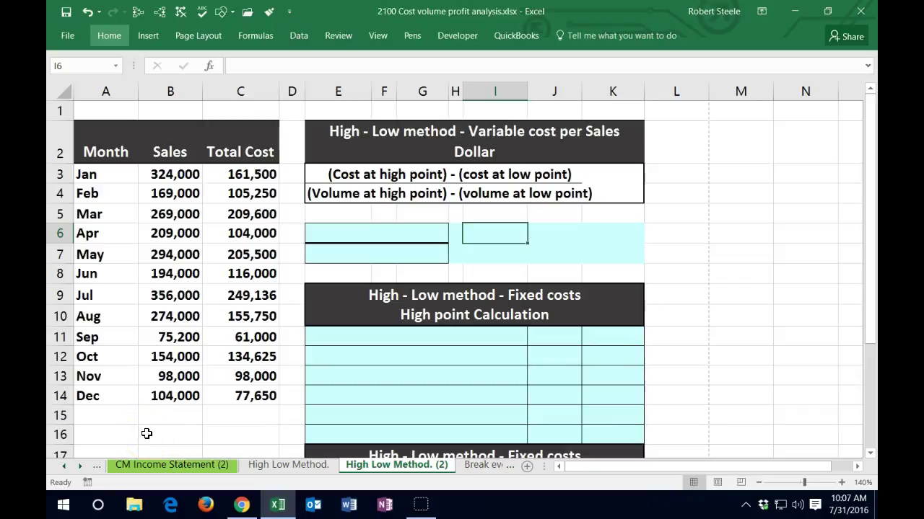
Examine the monthly Sales and Total Cost figures alongside the variable cost formula and its blank calculation cells.
left_click(381, 332)
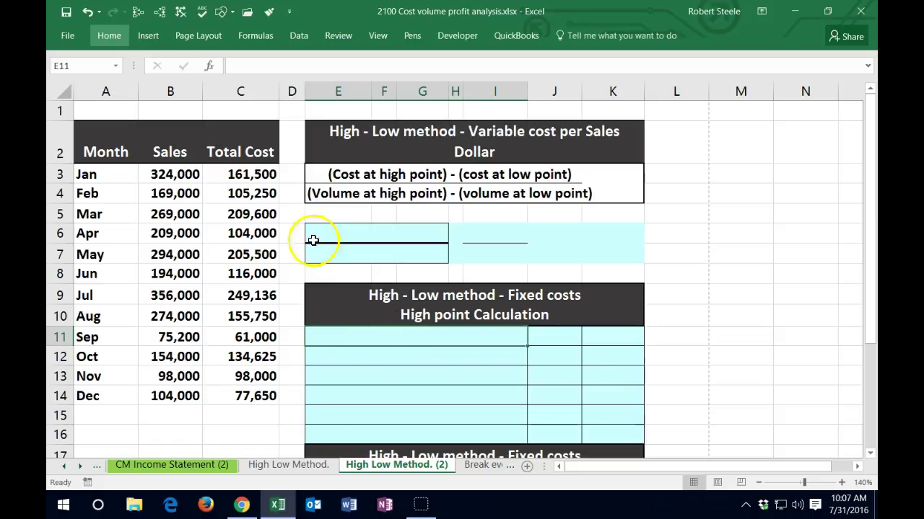
left_click(244, 176)
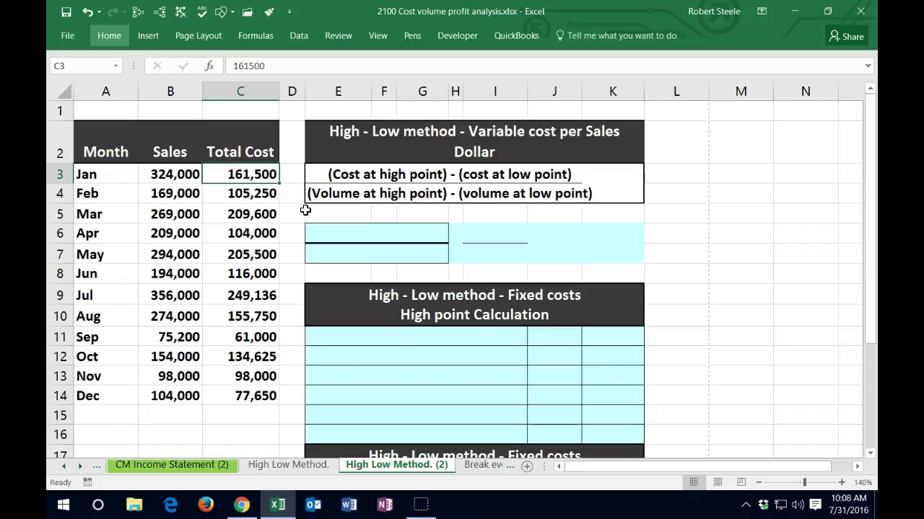
left_click_drag(247, 174, 234, 391)
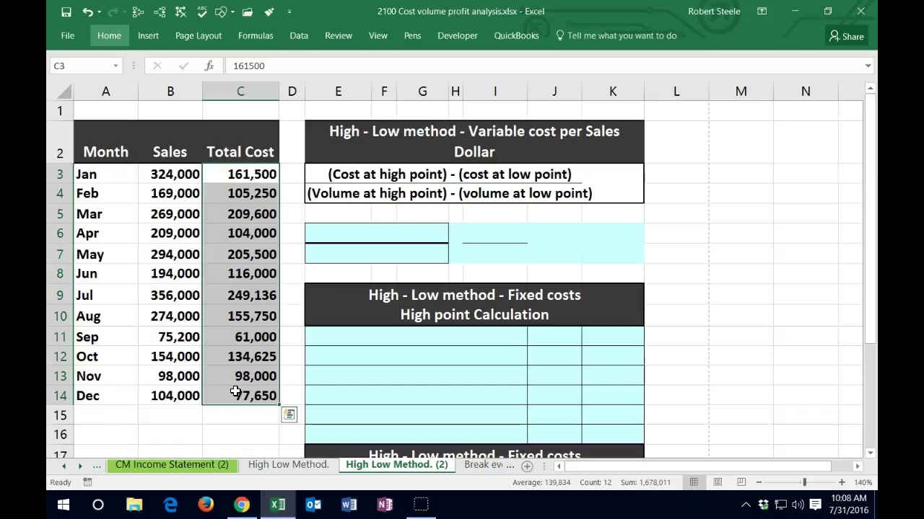
left_click(349, 232)
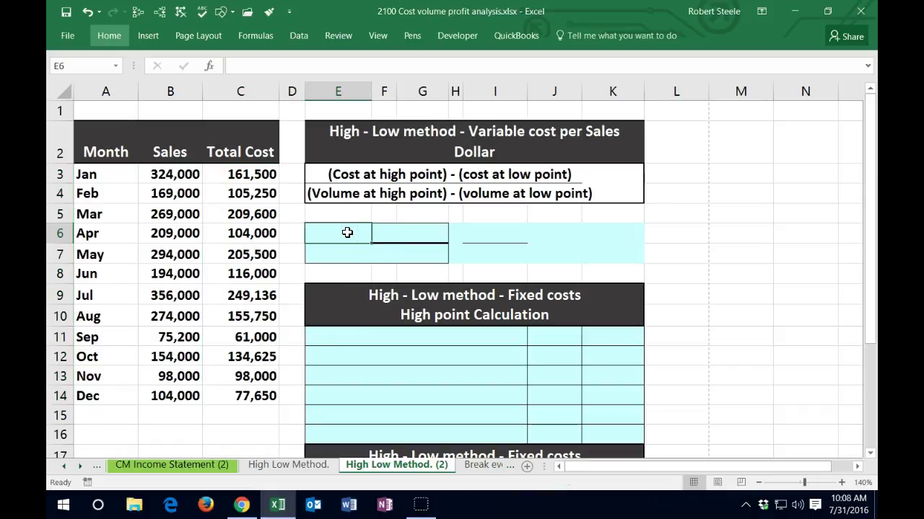
left_click(346, 230)
left_click_drag(249, 176, 248, 401)
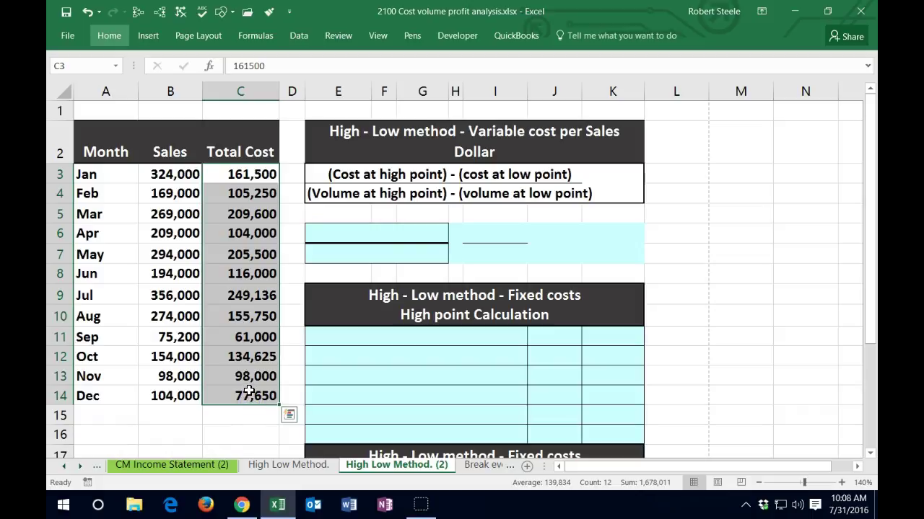
left_click_drag(165, 176, 164, 393)
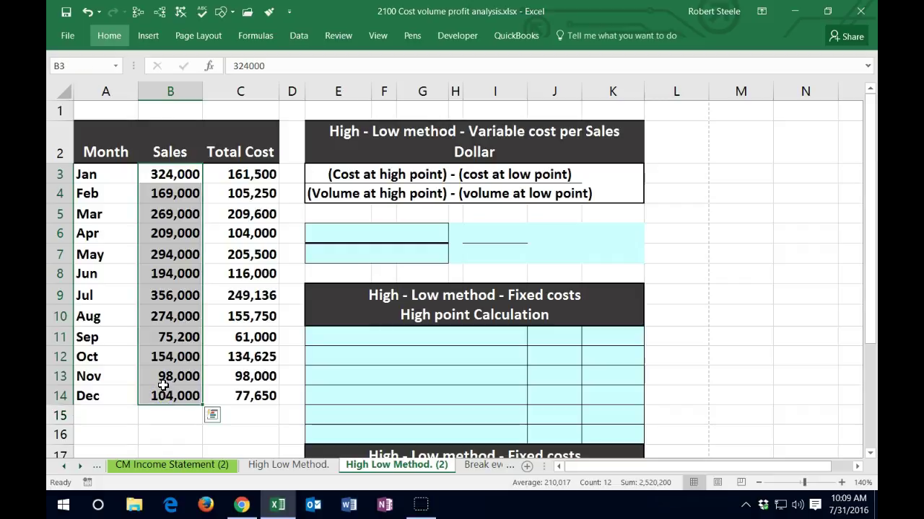
left_click(331, 234)
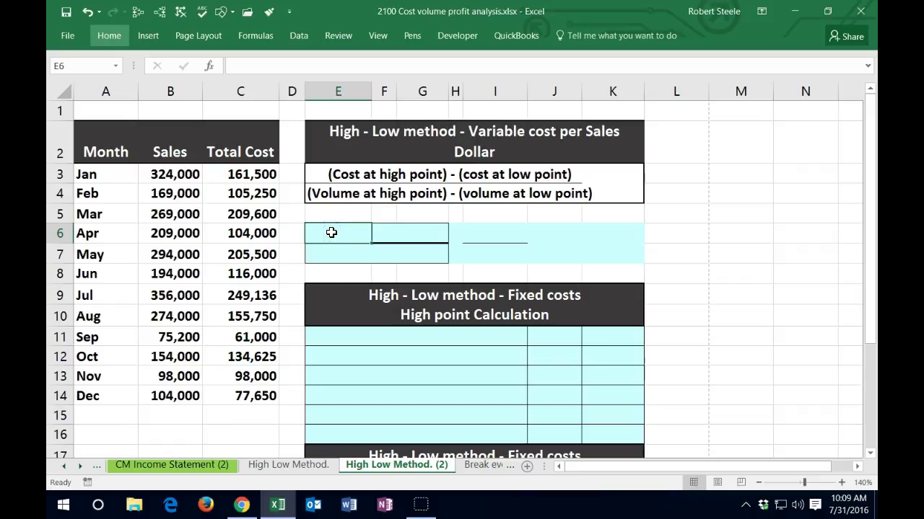
left_click_drag(262, 177, 267, 407)
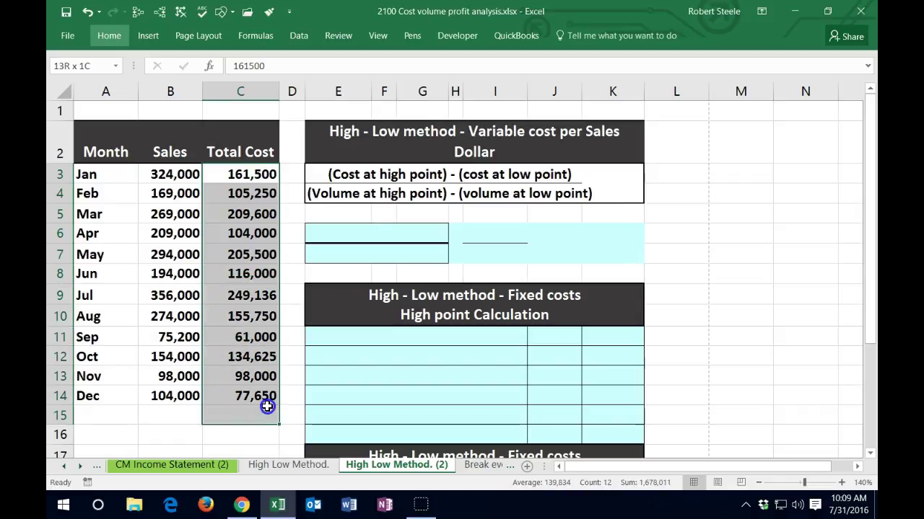
In E6, calculate the cost at the high point with MAX over the monthly Total Cost figures.
left_click(328, 243)
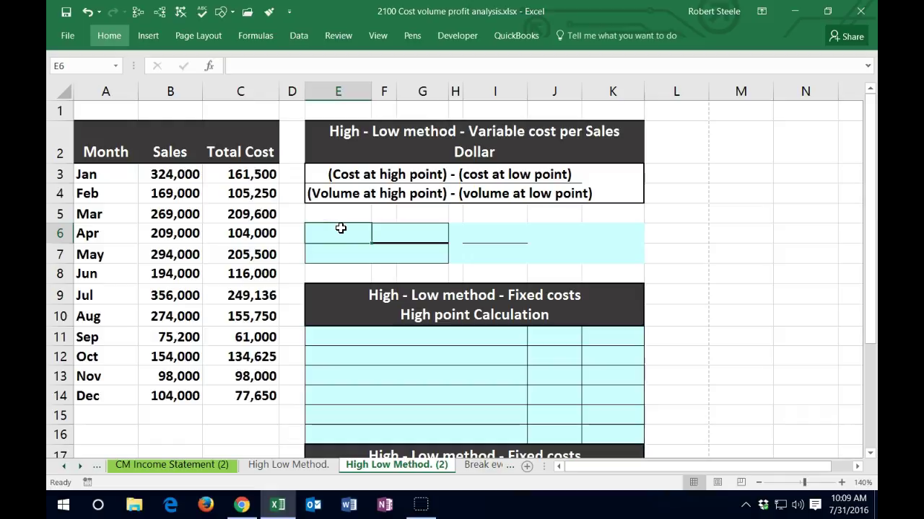
type("=")
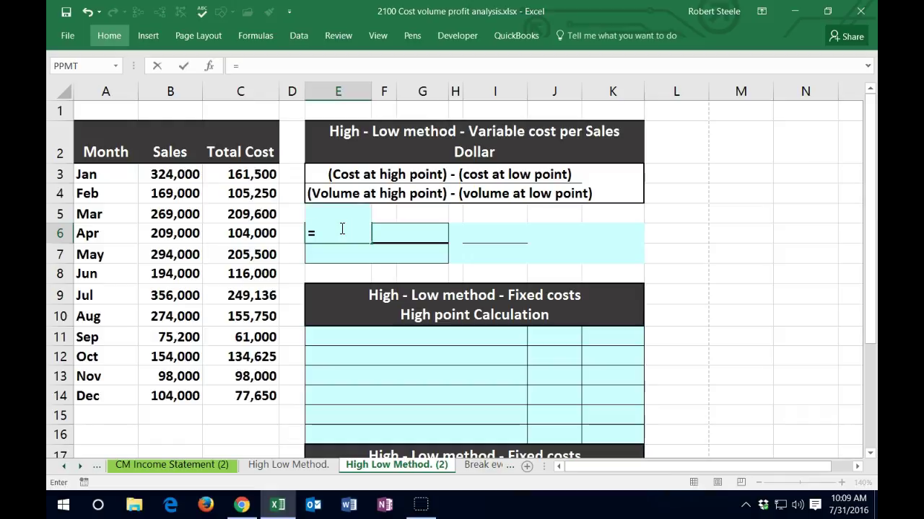
type("max")
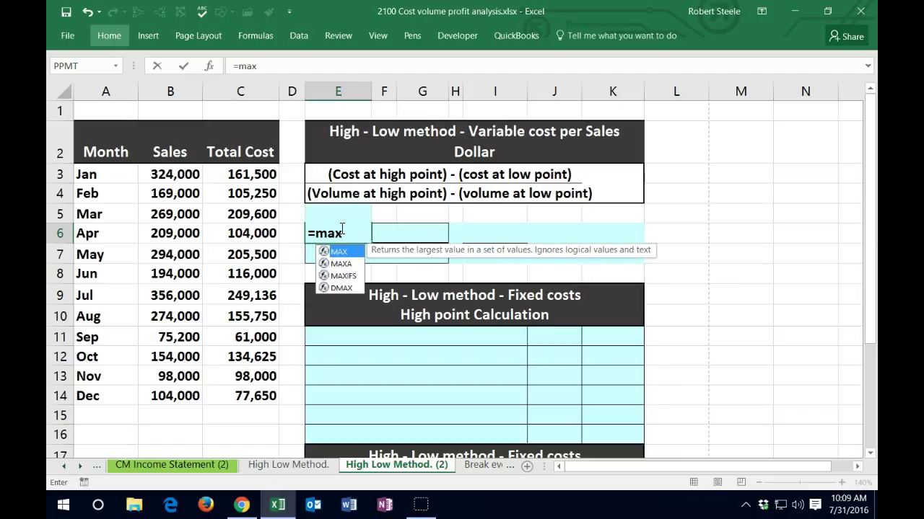
double_click(325, 252)
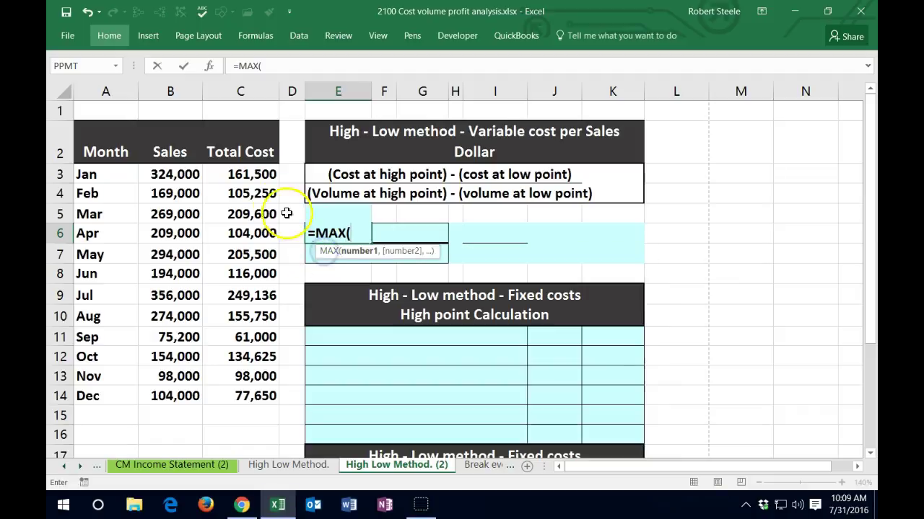
left_click_drag(254, 174, 249, 406)
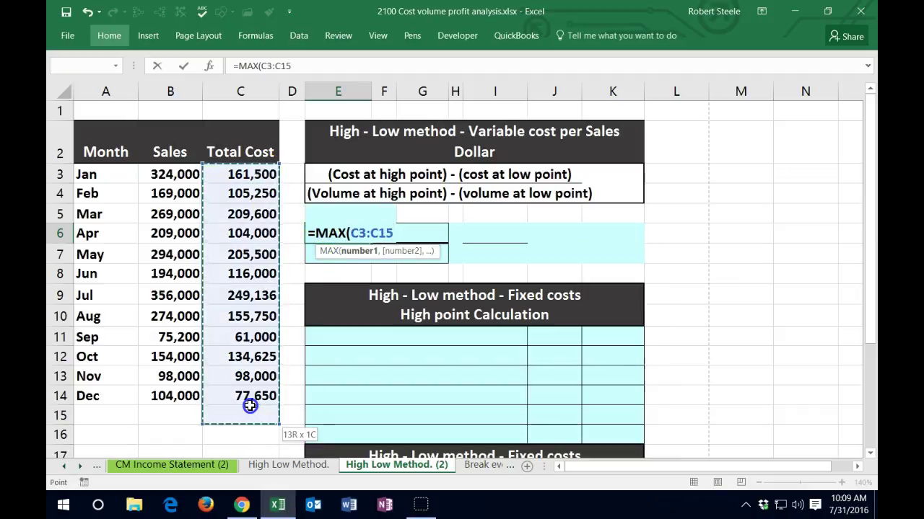
key("Return")
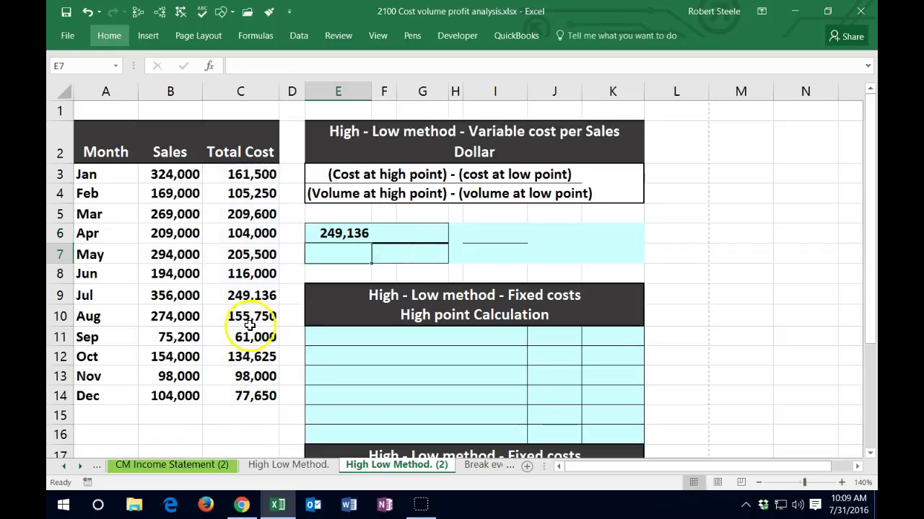
Highlight July's total cost in C9 with a light green fill.
left_click(240, 295)
right_click(214, 297)
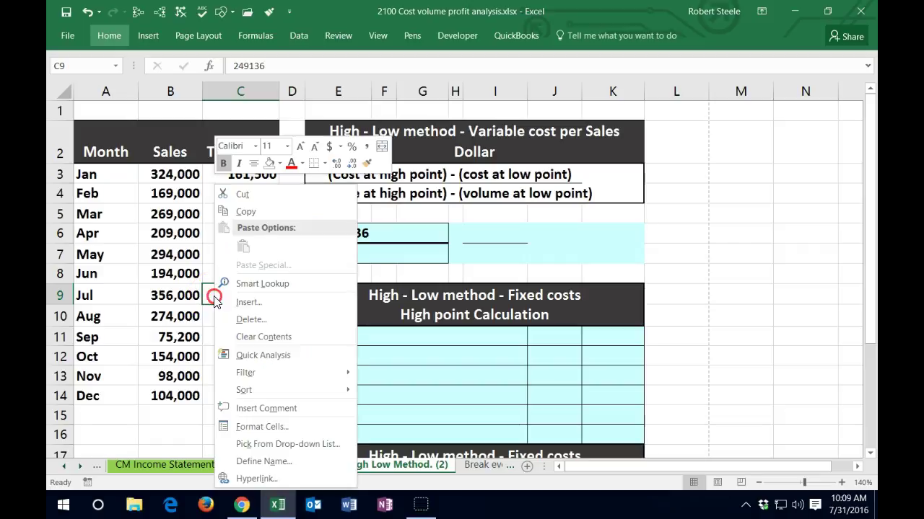
left_click(279, 164)
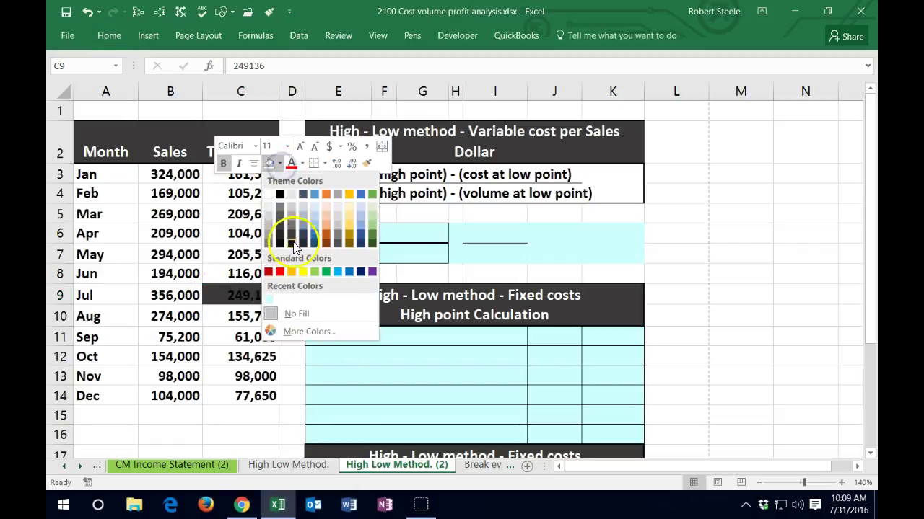
left_click(316, 274)
Put a minus sign in F6 and calculate the cost at the low point in G6 with MIN over the Total Cost figures.
left_click(383, 234)
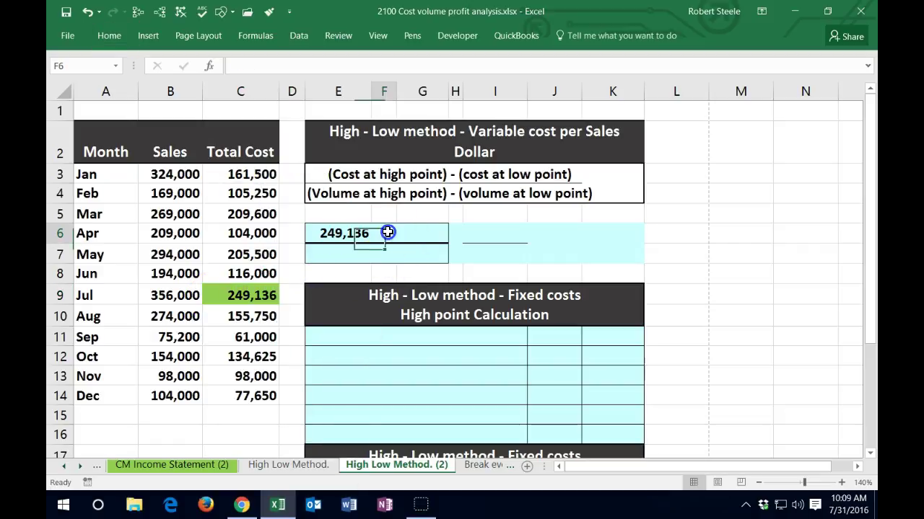
key("Right")
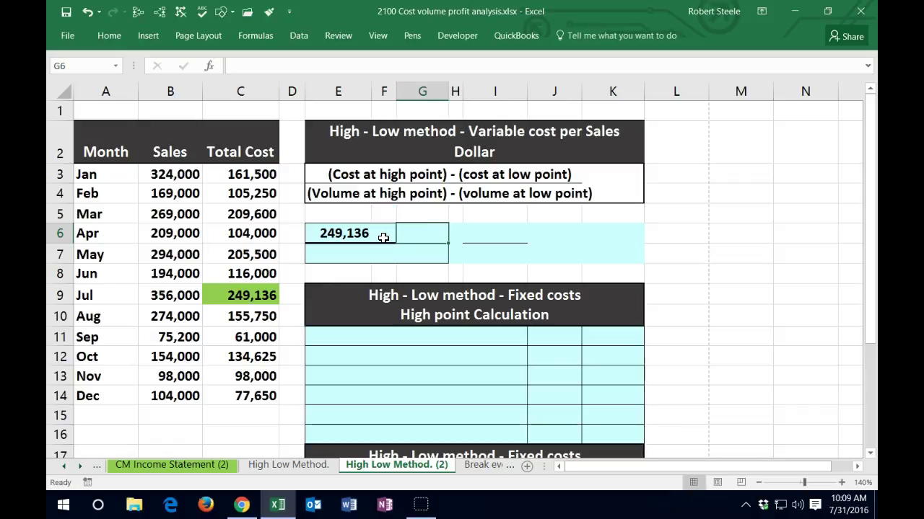
type("=")
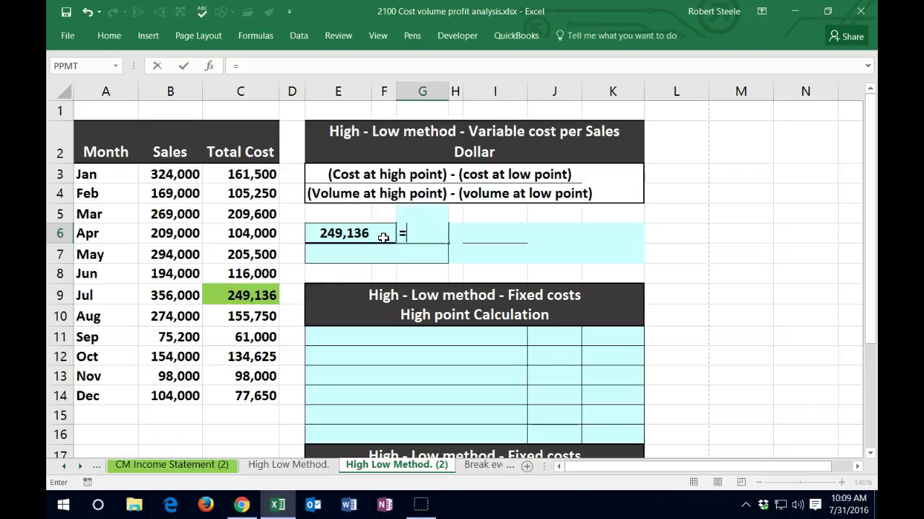
type("min")
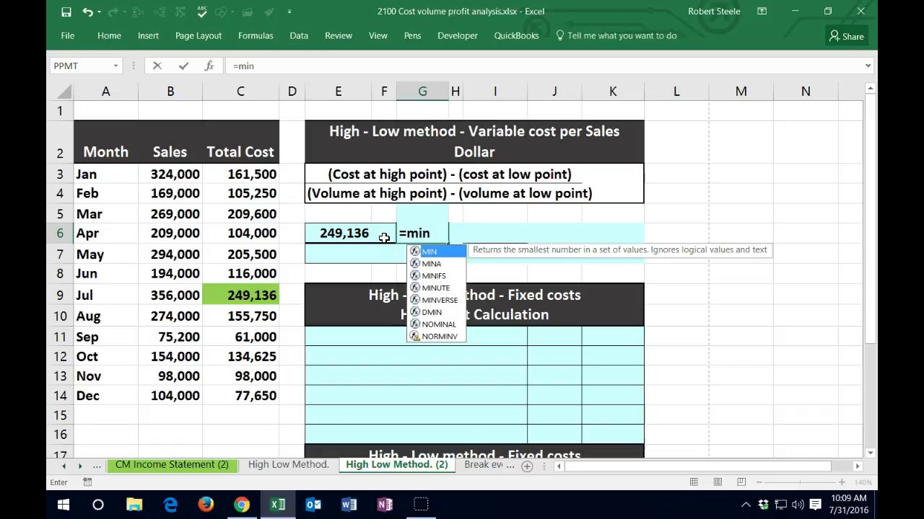
double_click(416, 252)
left_click_drag(264, 176, 255, 390)
key("Return")
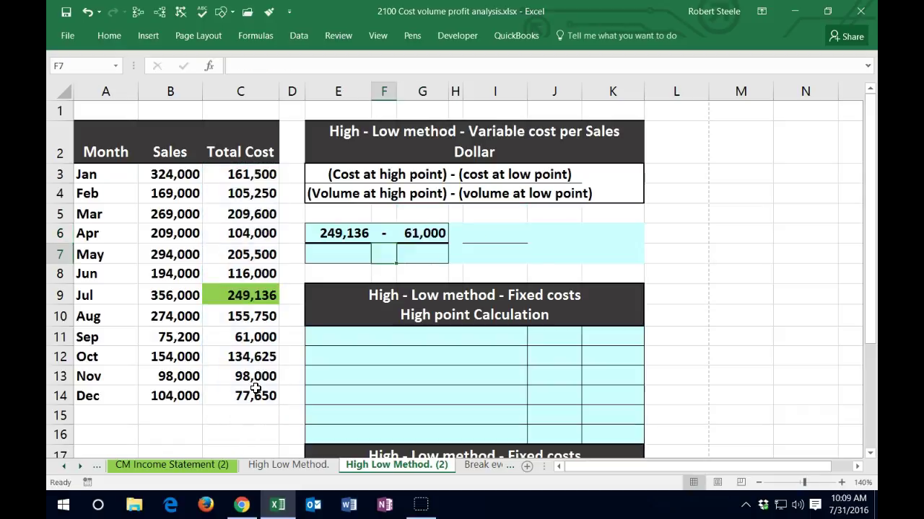
Highlight September's total cost in C11 with the same light green fill.
left_click(260, 337)
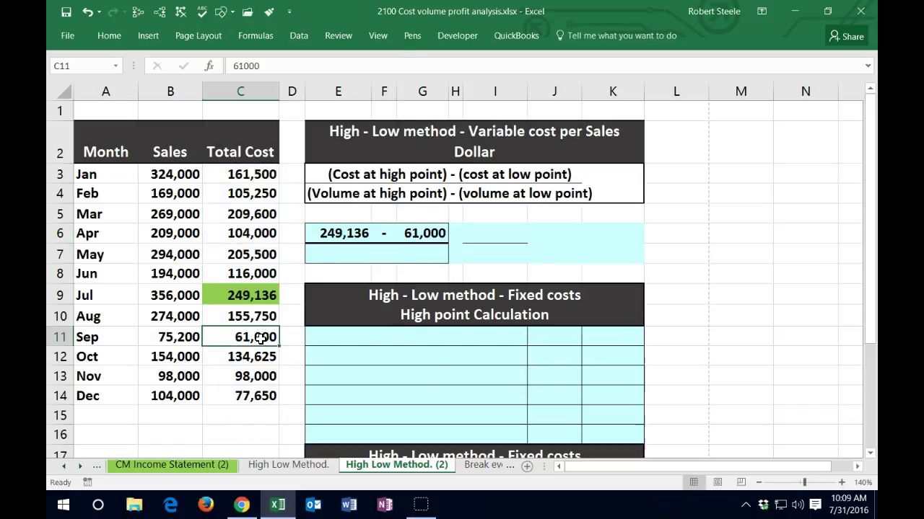
right_click(260, 337)
left_click(316, 377)
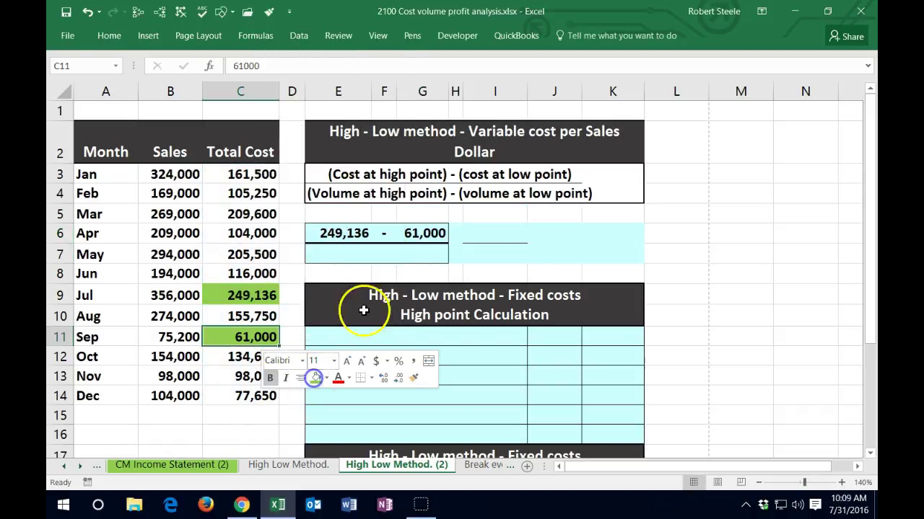
In E7, calculate the volume at the high point with MAX over the monthly Sales figures.
left_click(352, 257)
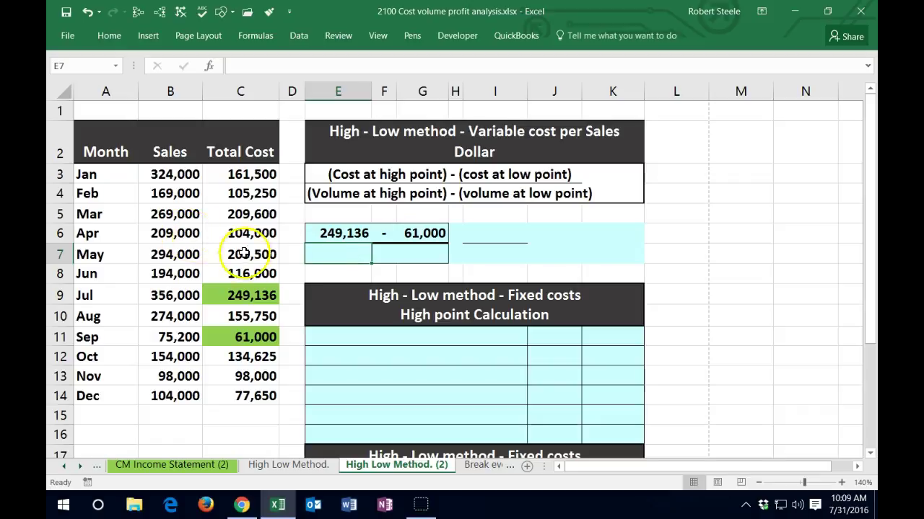
type("=")
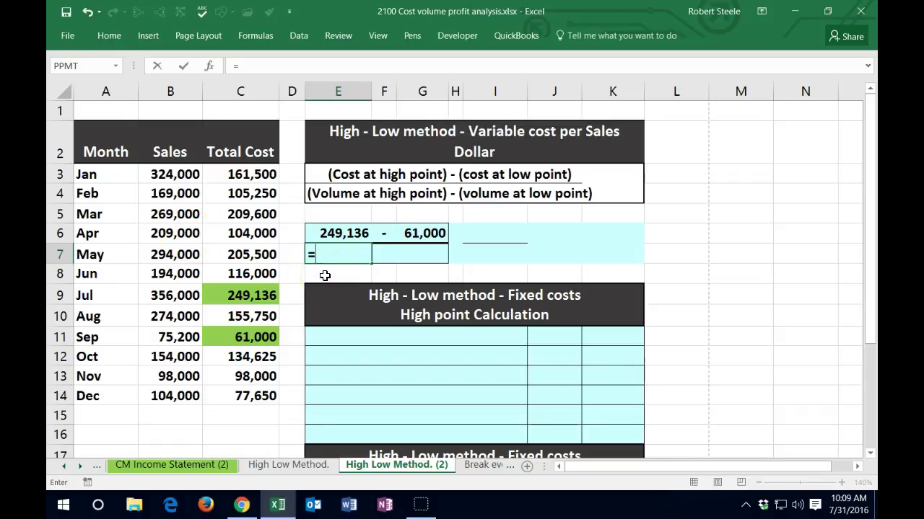
type("max")
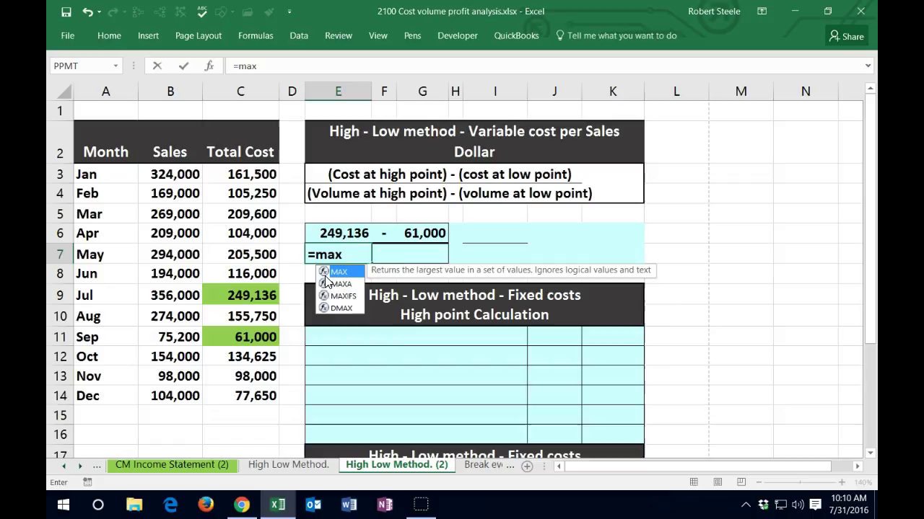
double_click(326, 272)
left_click_drag(173, 173, 181, 388)
key("Return")
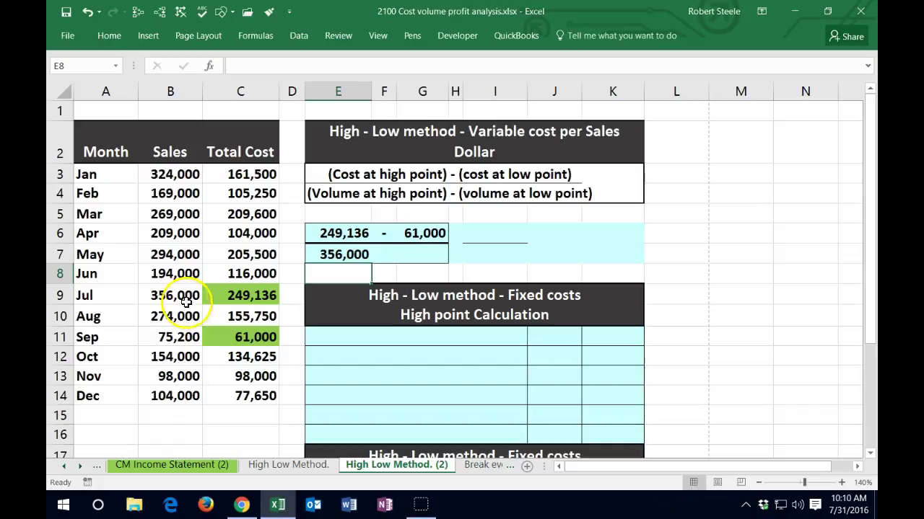
Fill July's sales cell B9 with the same light green.
left_click(175, 290)
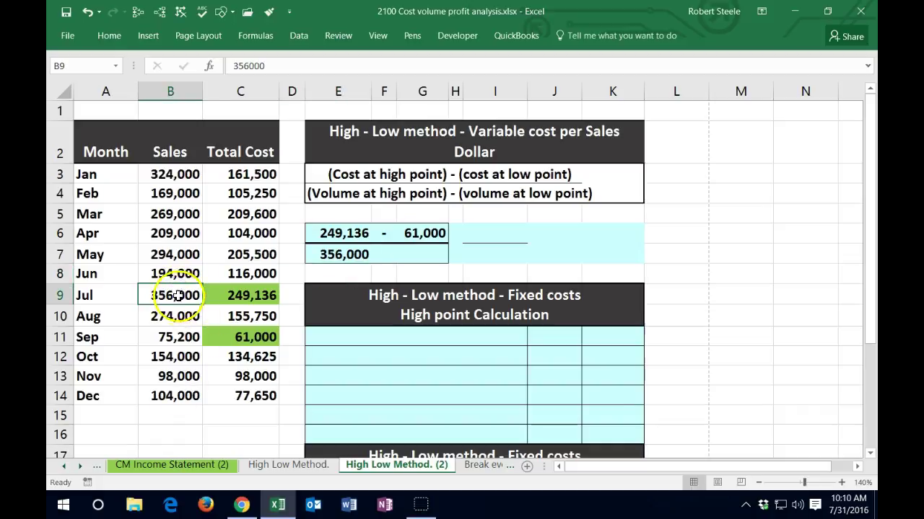
right_click(180, 295)
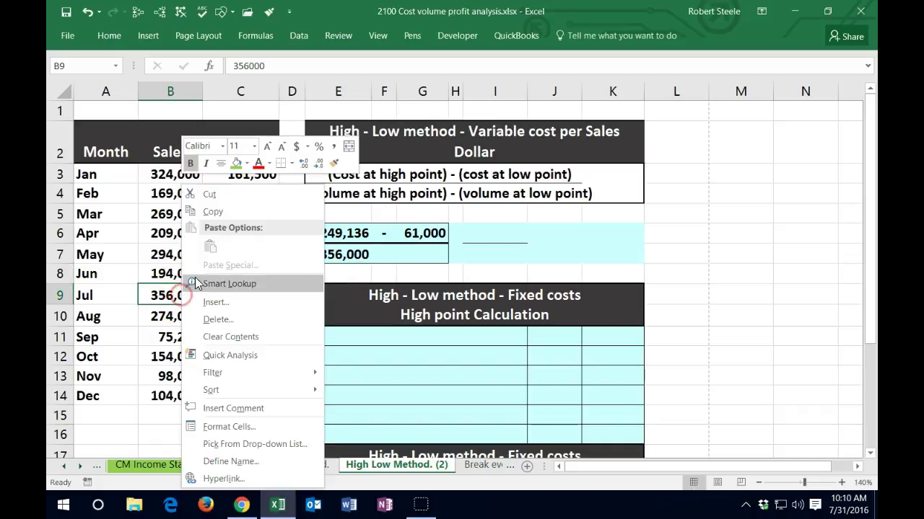
left_click(233, 163)
Put a minus sign in F7 and calculate the volume at the low point in G7 with MIN over the Sales figures.
left_click(381, 252)
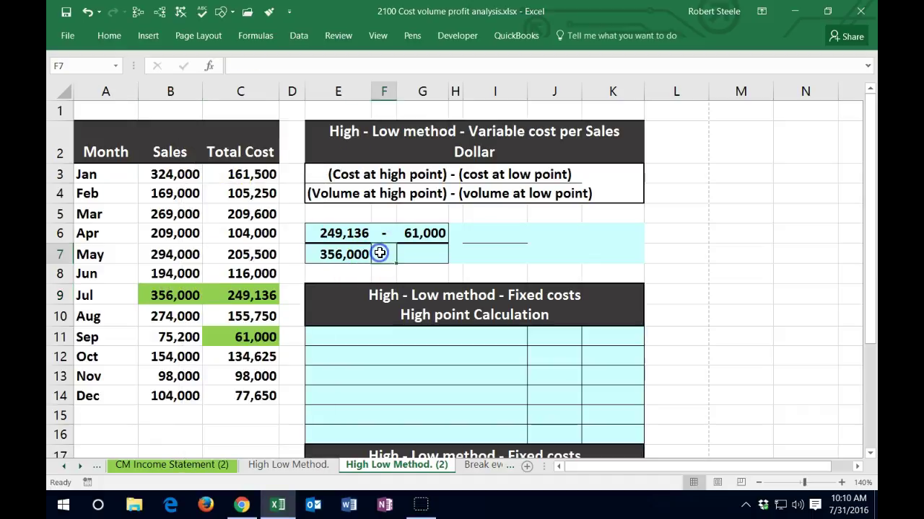
type("-")
key("Tab")
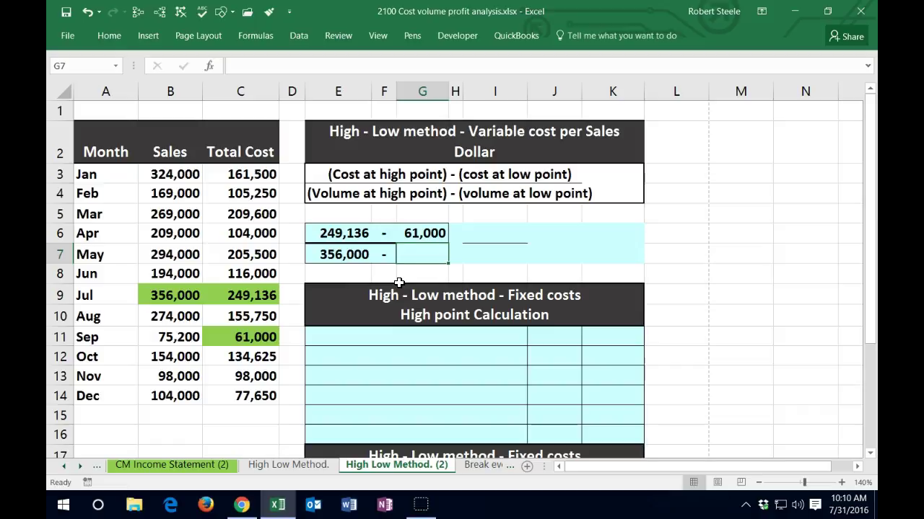
type("=min")
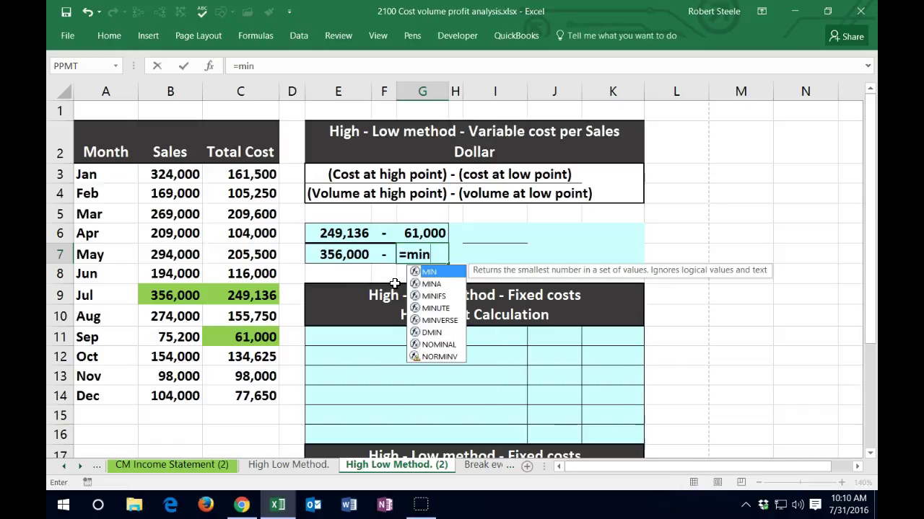
double_click(427, 272)
left_click_drag(170, 174, 175, 388)
key("Return")
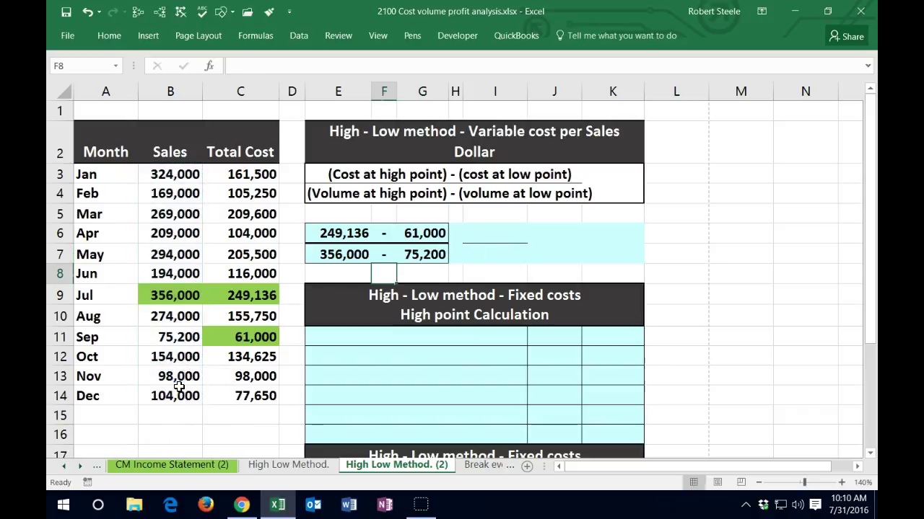
Fill September's sales cell B11 with the same light green.
right_click(175, 338)
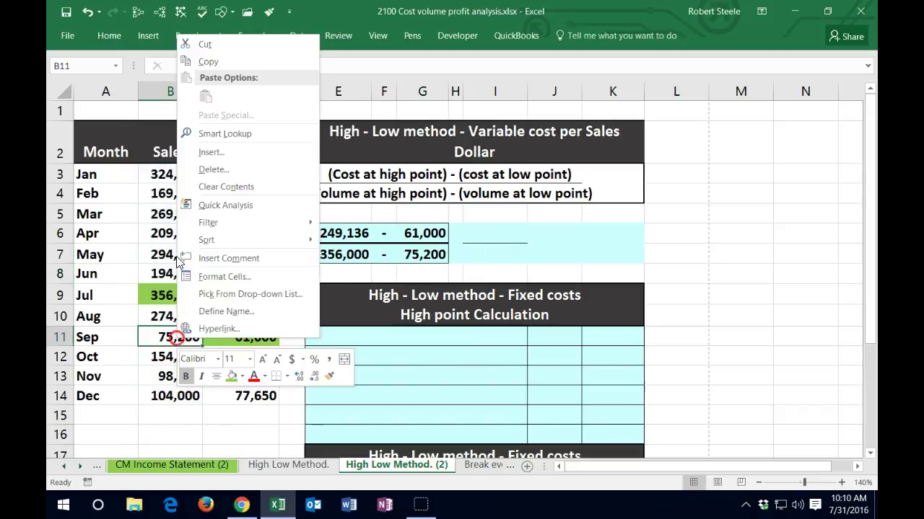
left_click(231, 375)
left_click(415, 300)
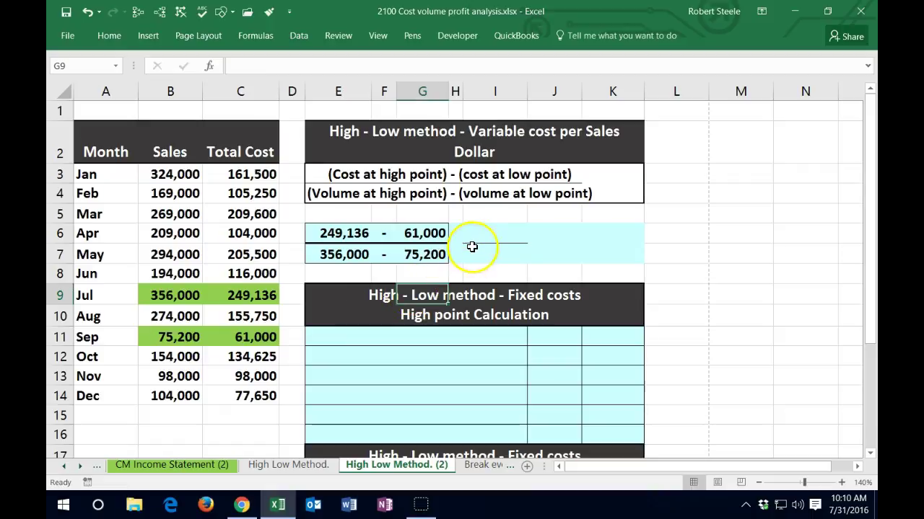
Put an equals sign as text in the merged cell H6, beside the cost and volume differences.
left_click(453, 246)
type("'=")
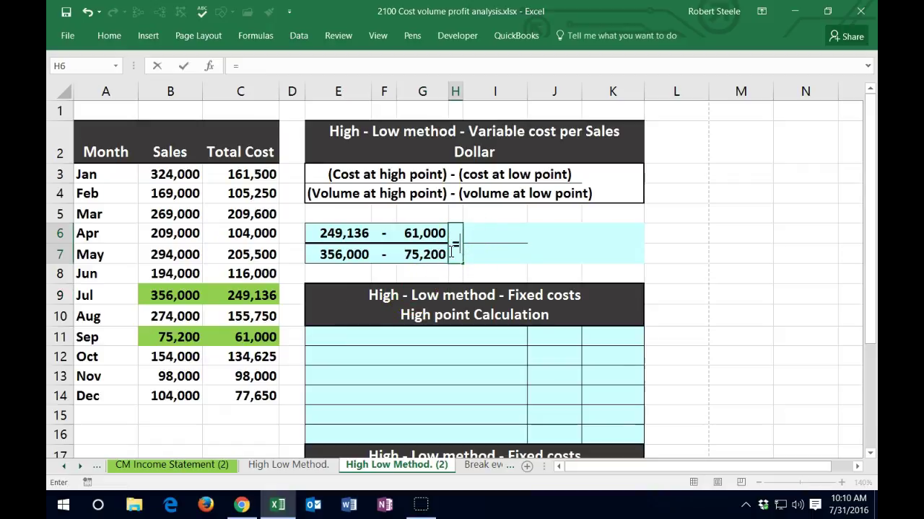
key("Tab")
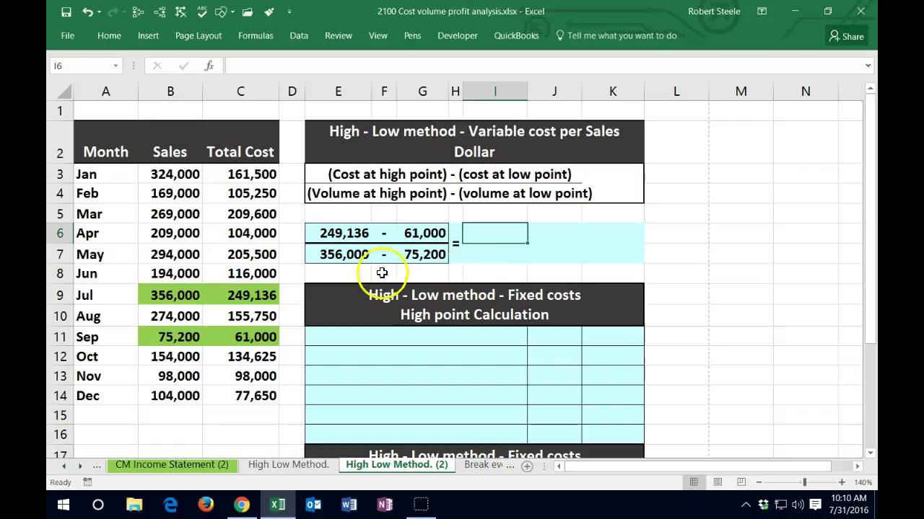
left_click(296, 233)
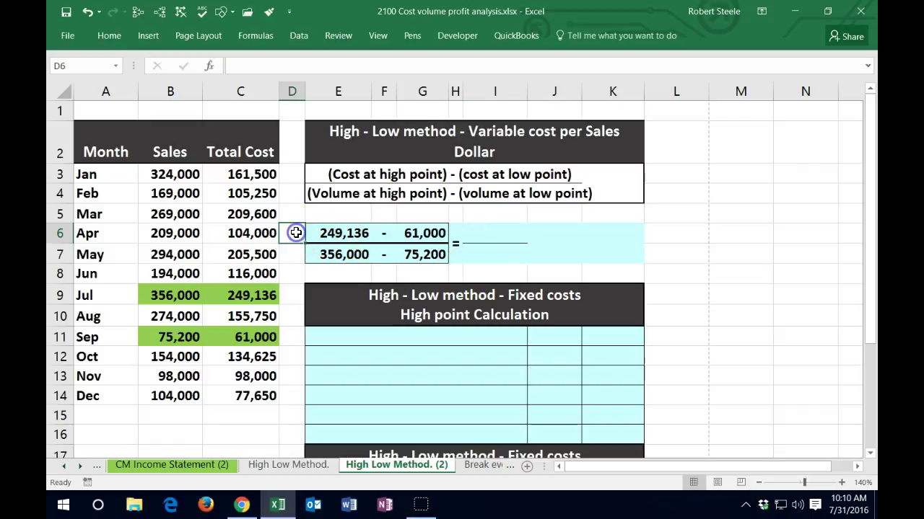
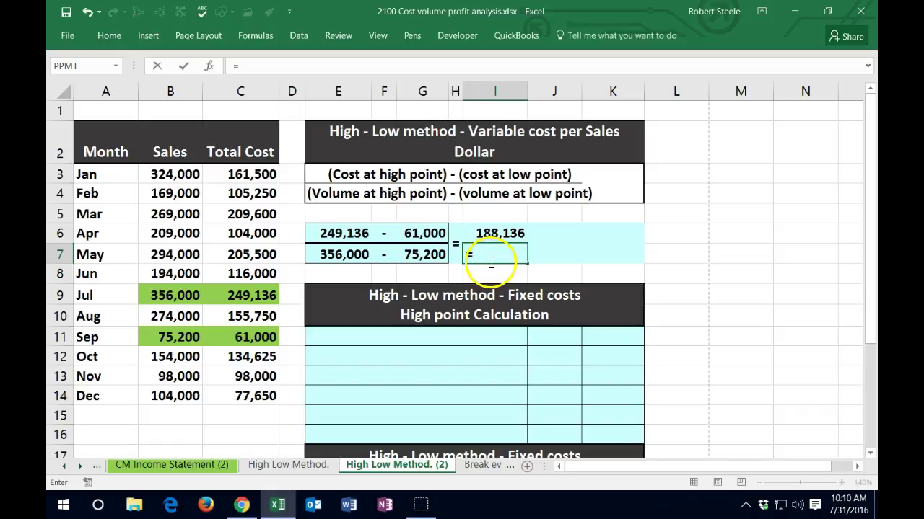
In I7, calculate the volume difference by subtracting the low-point volume G7 from the high-point volume E7.
left_click(342, 255)
type("-")
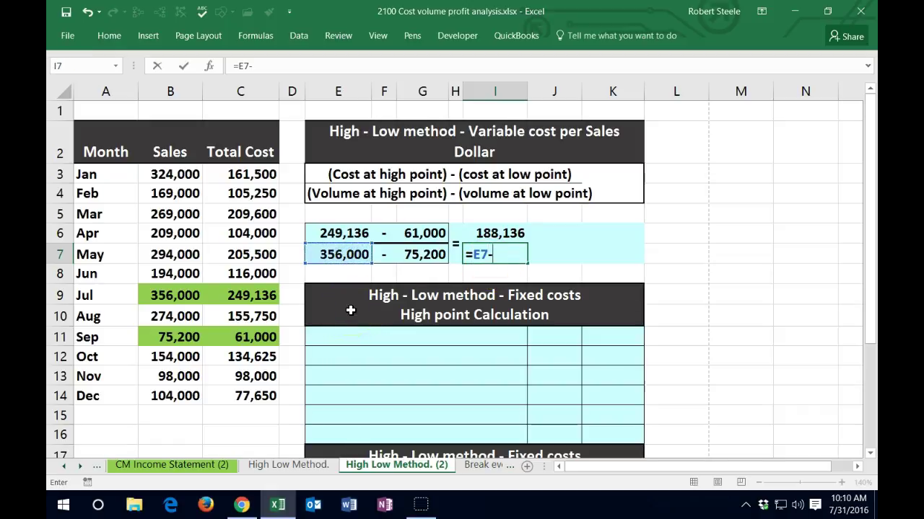
left_click(421, 254)
key("Return")
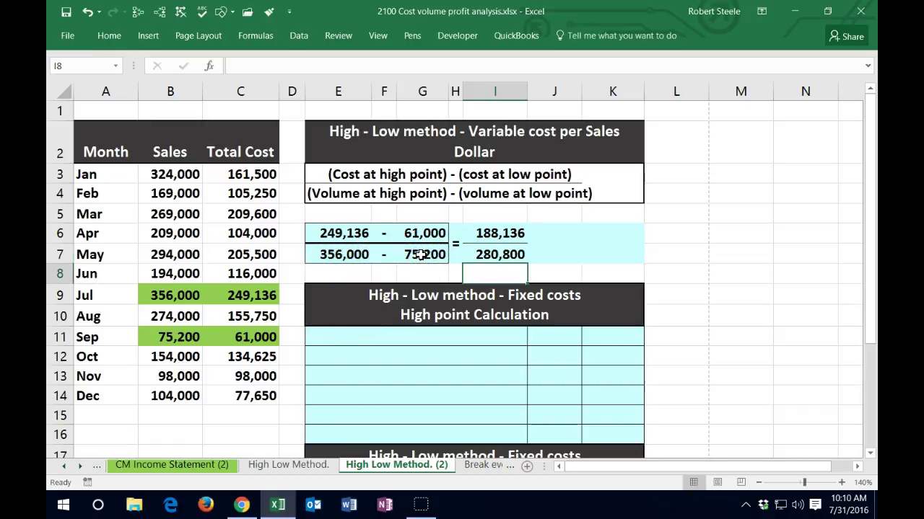
Put an equals sign in the merged cell J6, next to the difference fraction.
key("Right")
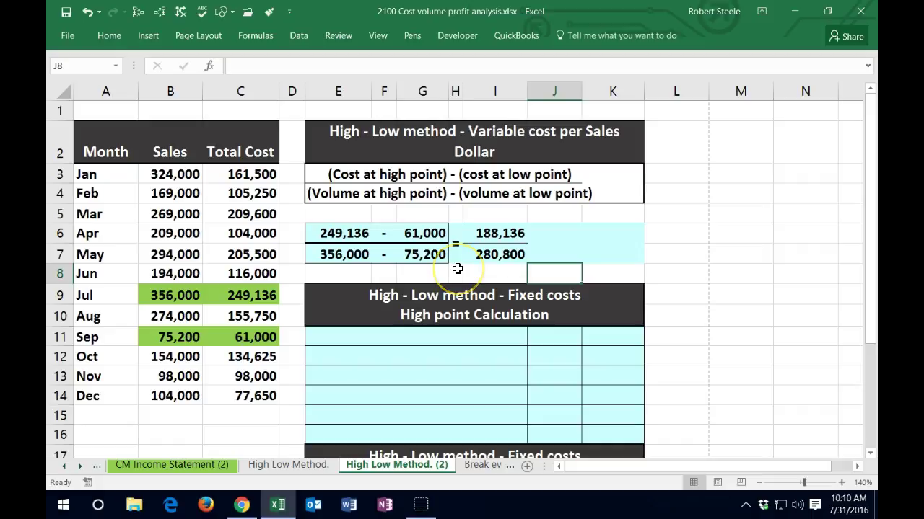
left_click(567, 238)
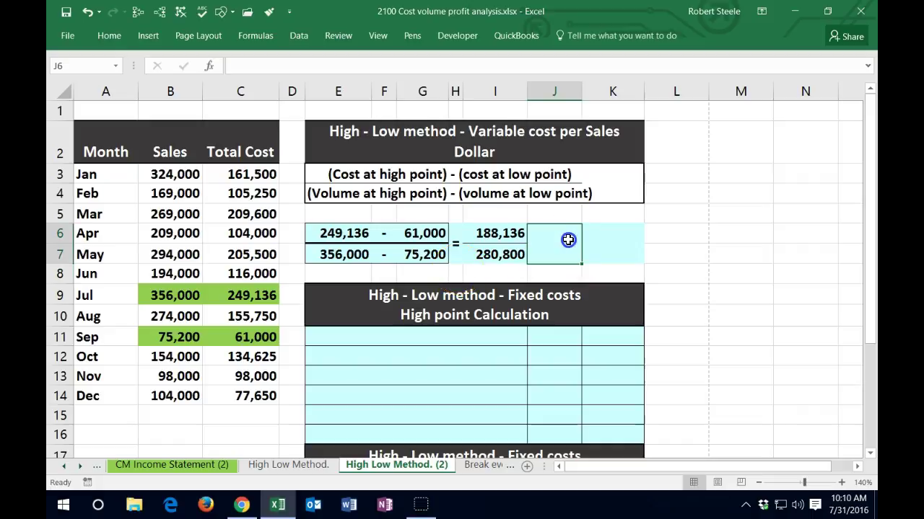
type("=")
key("Tab")
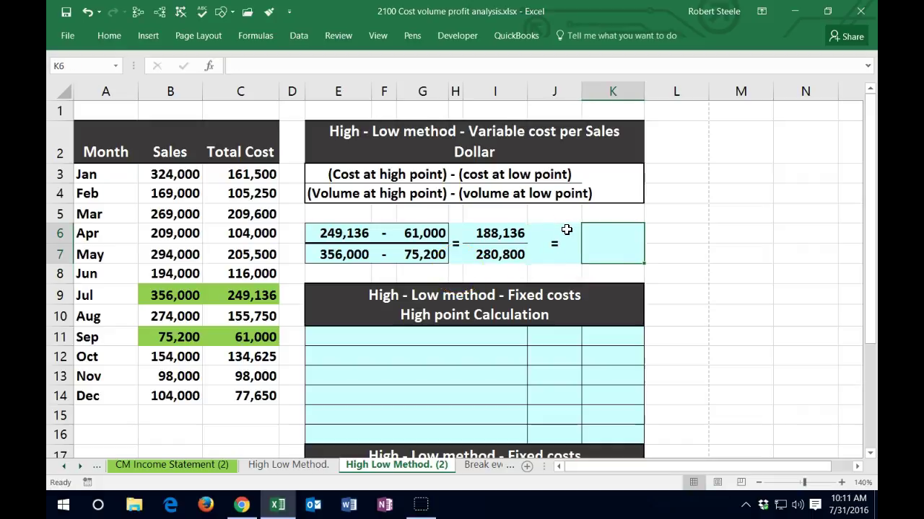
In K6, calculate the variable cost per sales dollar by dividing the cost difference I6 by the volume difference I7.
type("=")
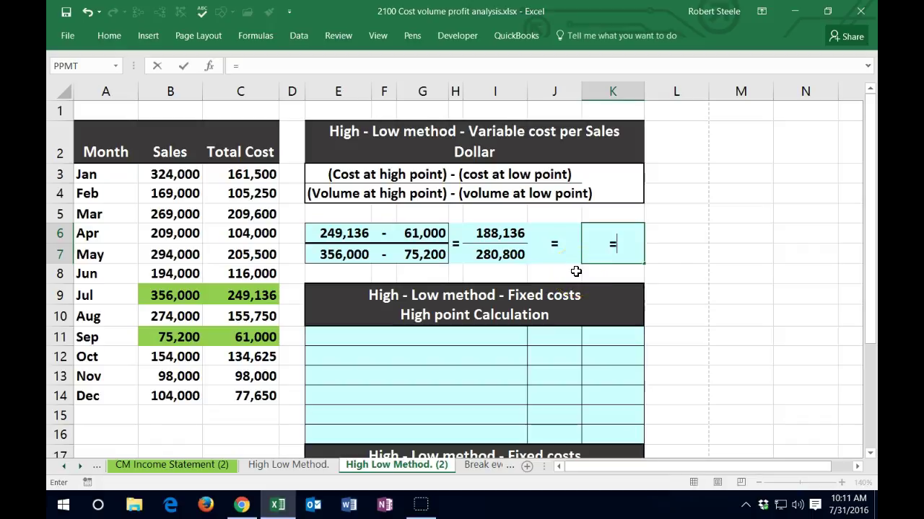
left_click(518, 240)
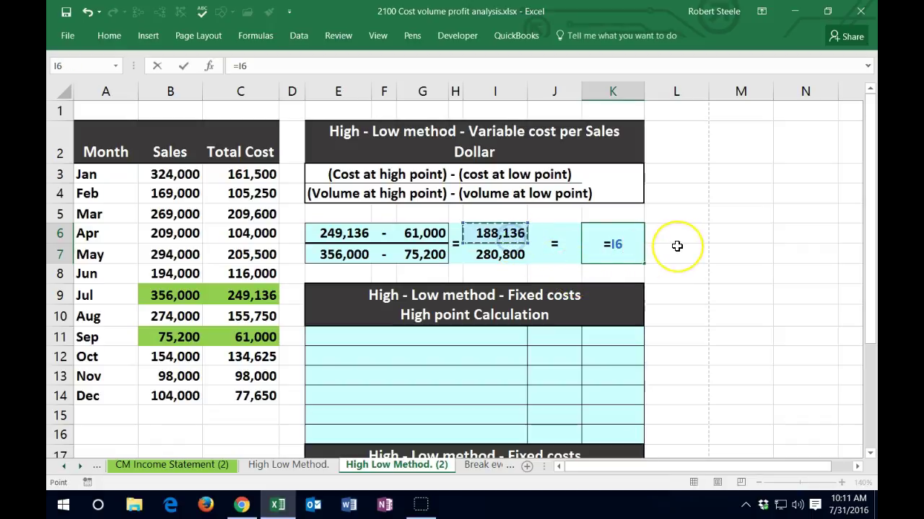
type("/")
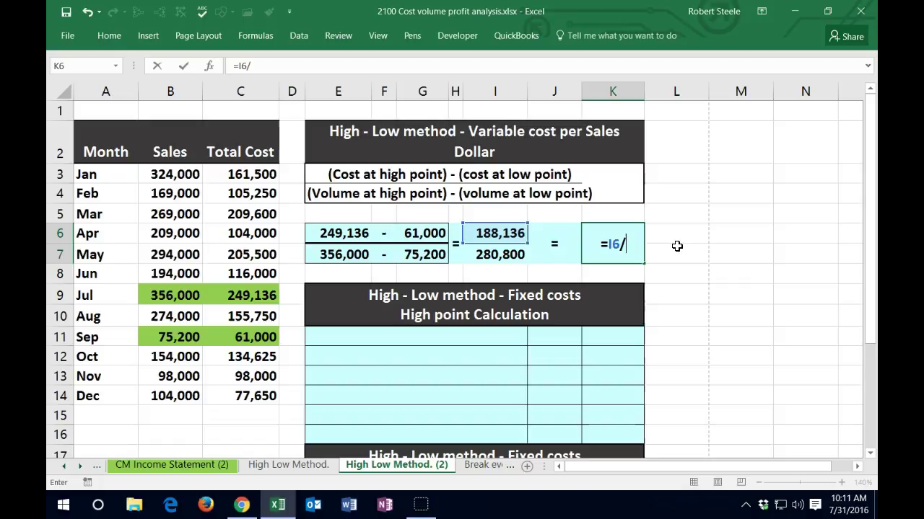
left_click(501, 254)
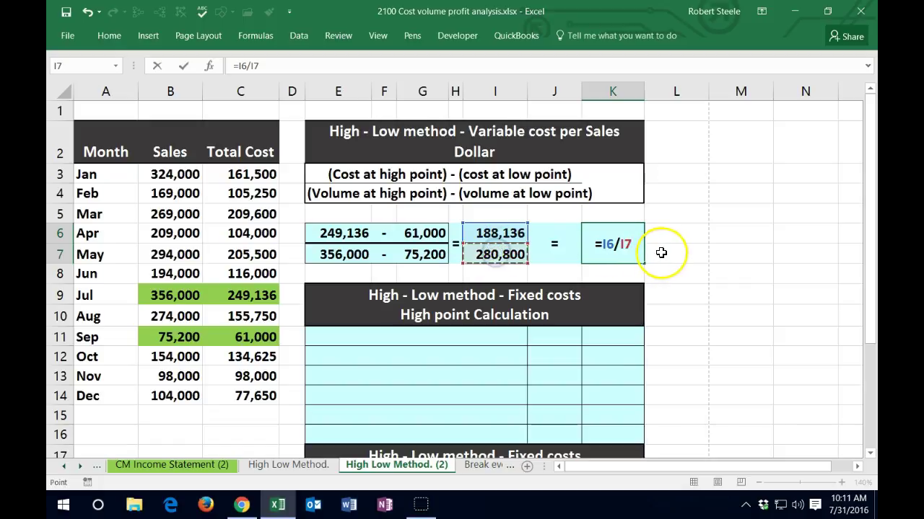
key("Return")
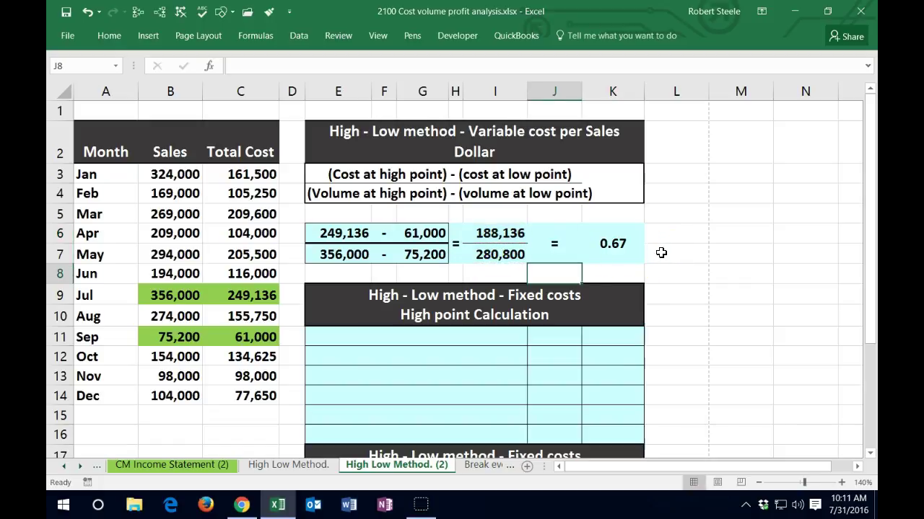
left_click(603, 254)
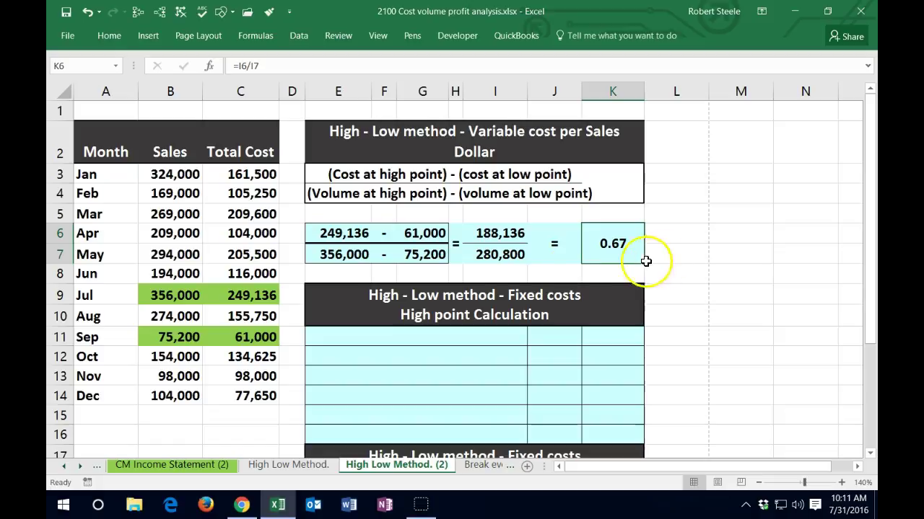
left_click(189, 295)
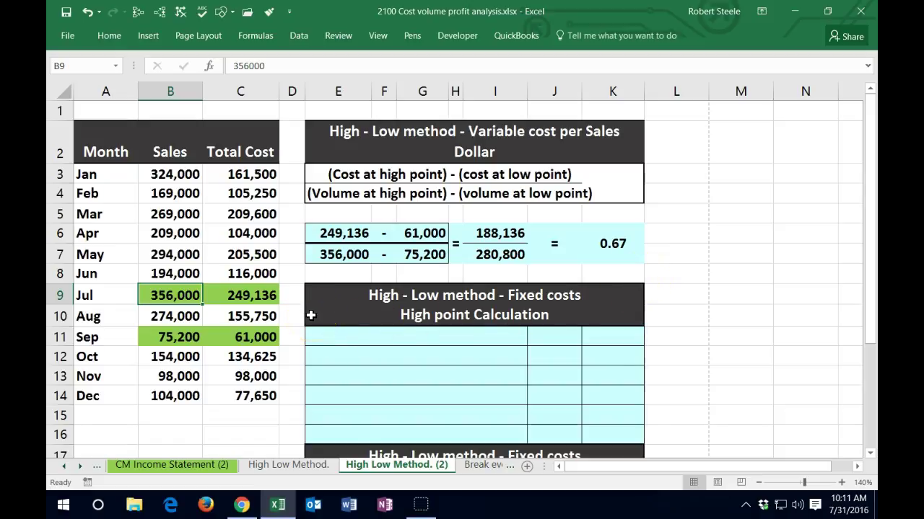
left_click(264, 297)
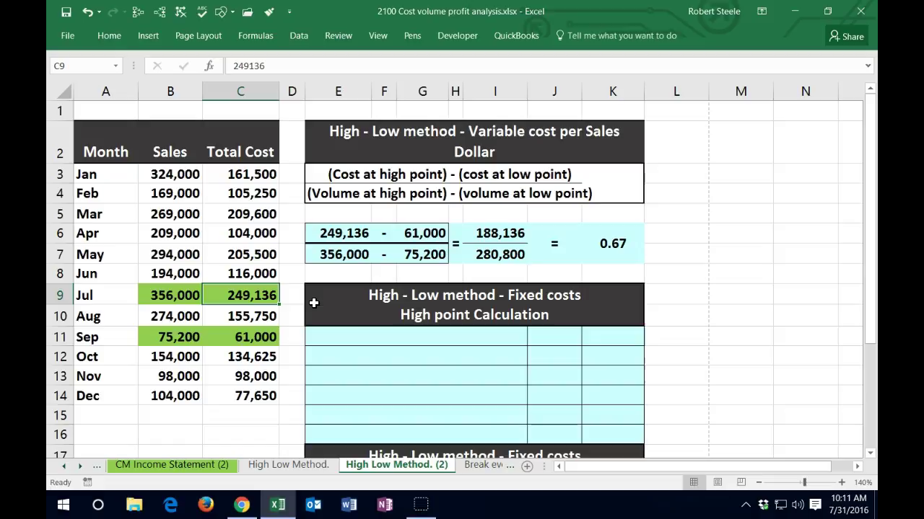
left_click(332, 339)
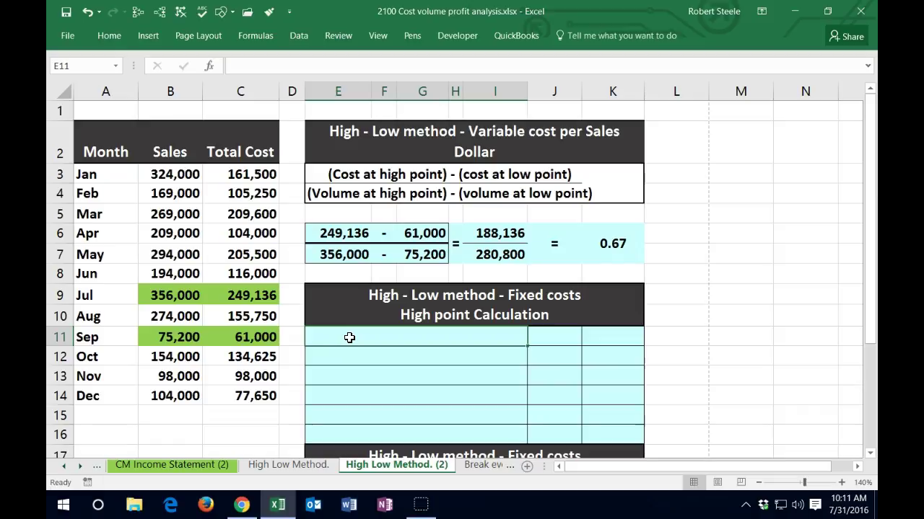
Show the variable cost in K6 with no decimals and with five decimals, and return it to two decimals.
left_click(613, 244)
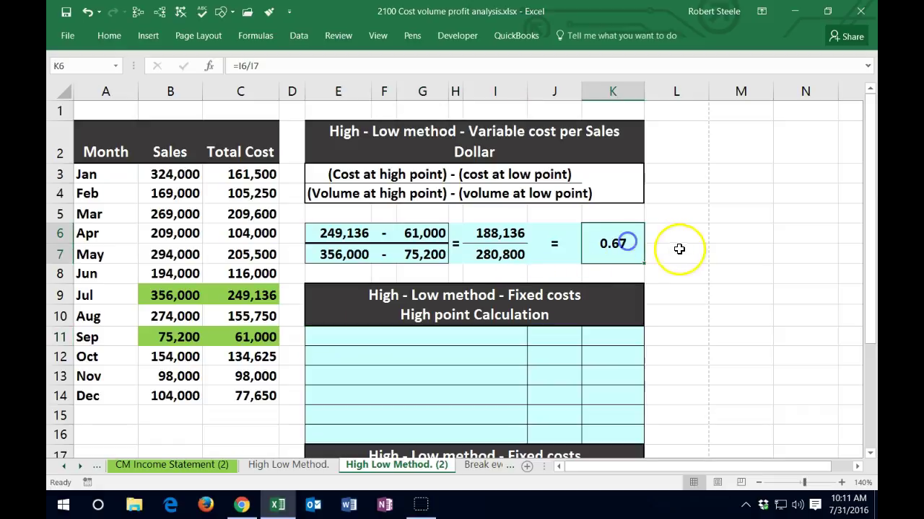
left_click(109, 36)
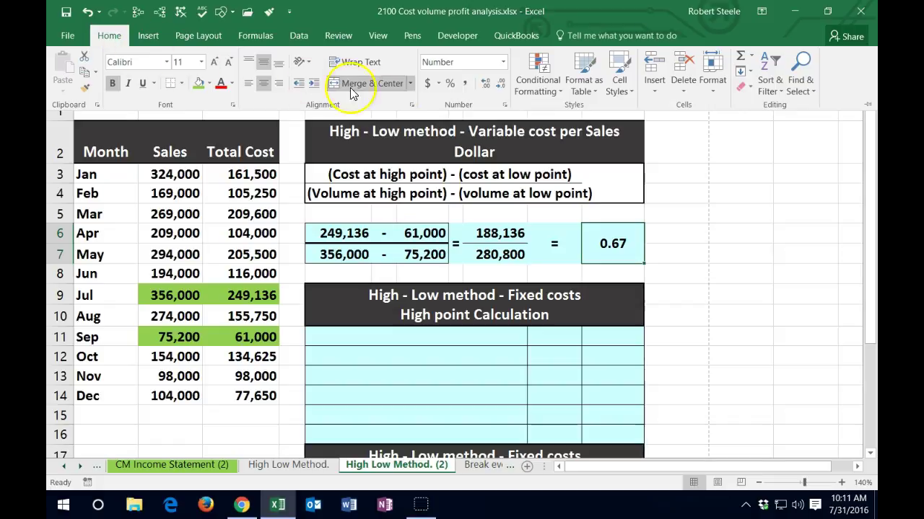
left_click(500, 87)
left_click(498, 85)
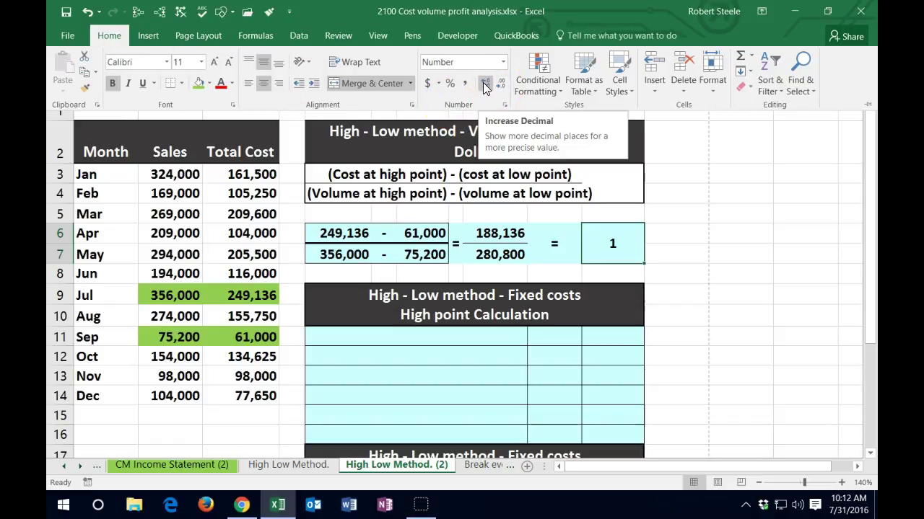
left_click(483, 86)
left_click(483, 86)
left_click(483, 86)
left_click(484, 86)
left_click(484, 86)
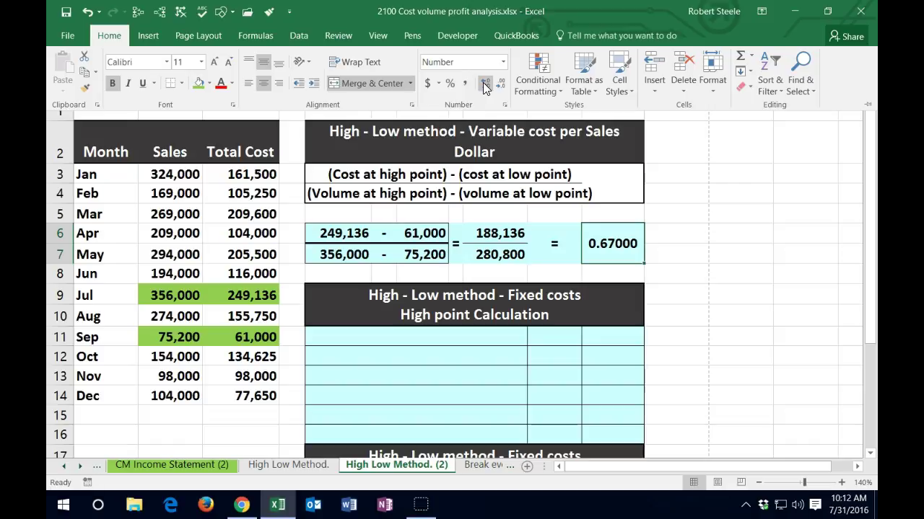
left_click(499, 84)
left_click(499, 84)
left_click(499, 85)
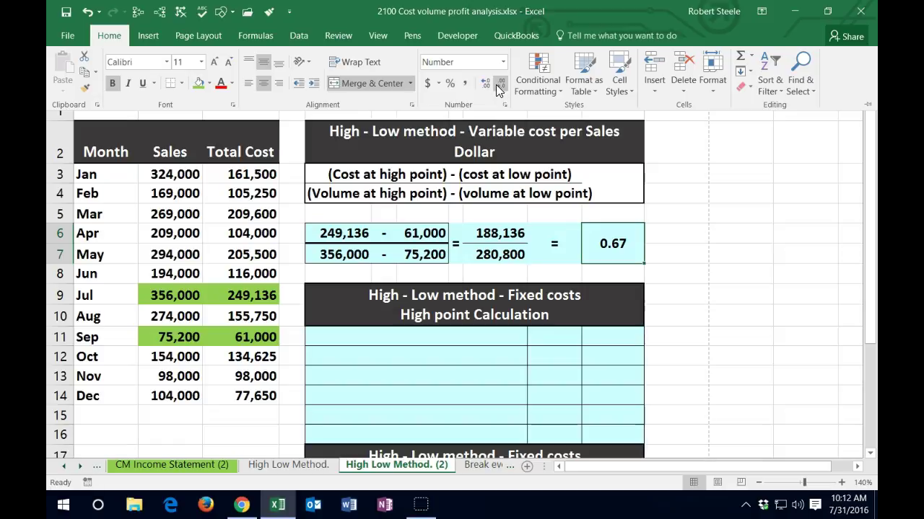
left_click(490, 354)
left_click(389, 338)
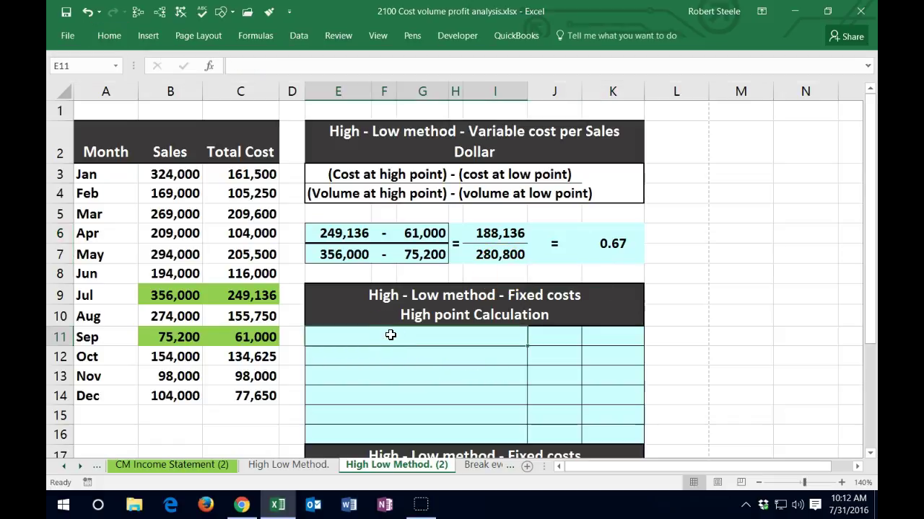
left_click(396, 341)
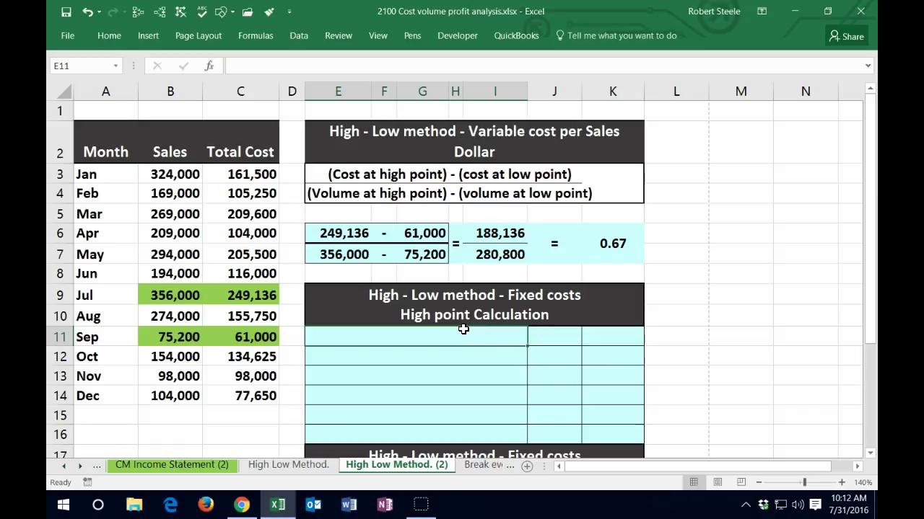
left_click(265, 292)
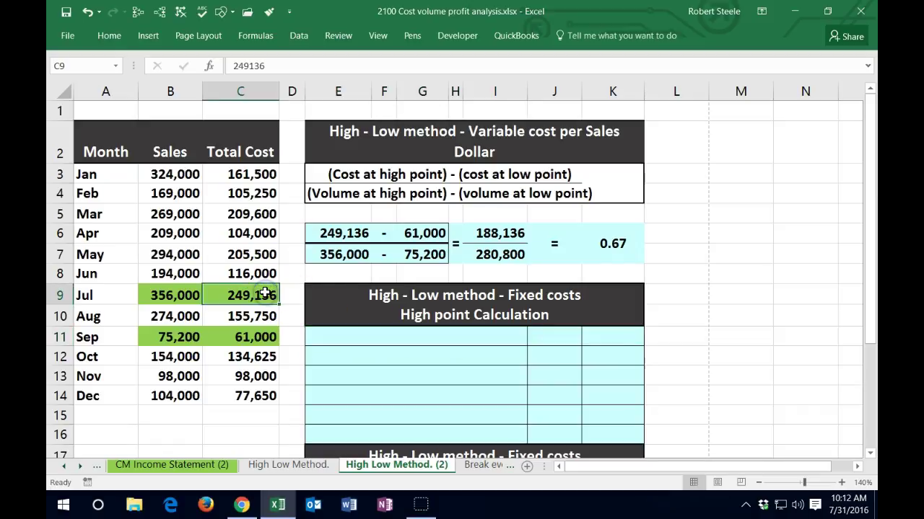
left_click(260, 337)
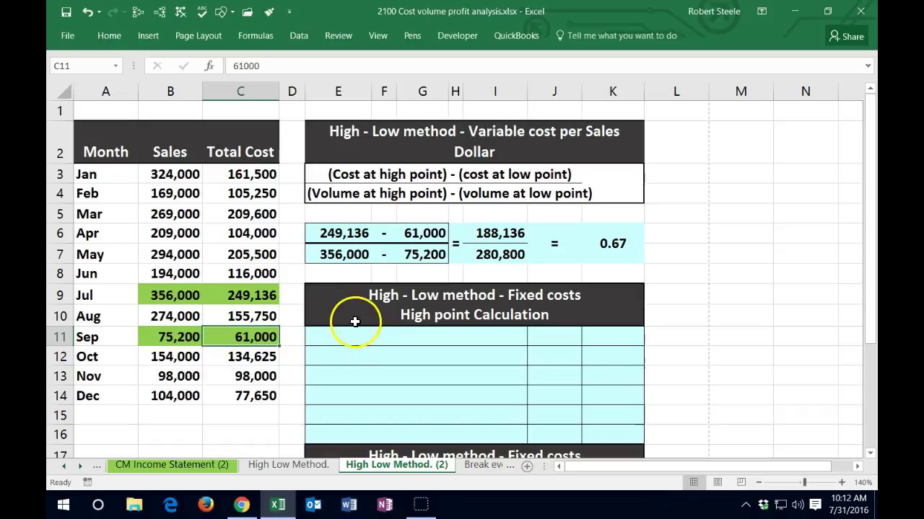
Label the first row of the high point calculation, E11, "Total cost at the high point".
left_click(340, 345)
scroll(347, 352, "down", 1)
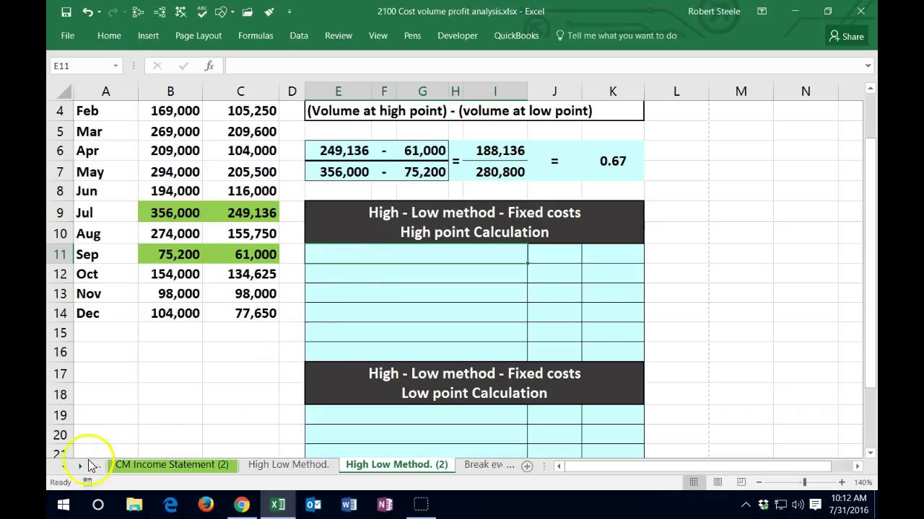
type("Total cost at the high point")
key("Tab")
key("Tab")
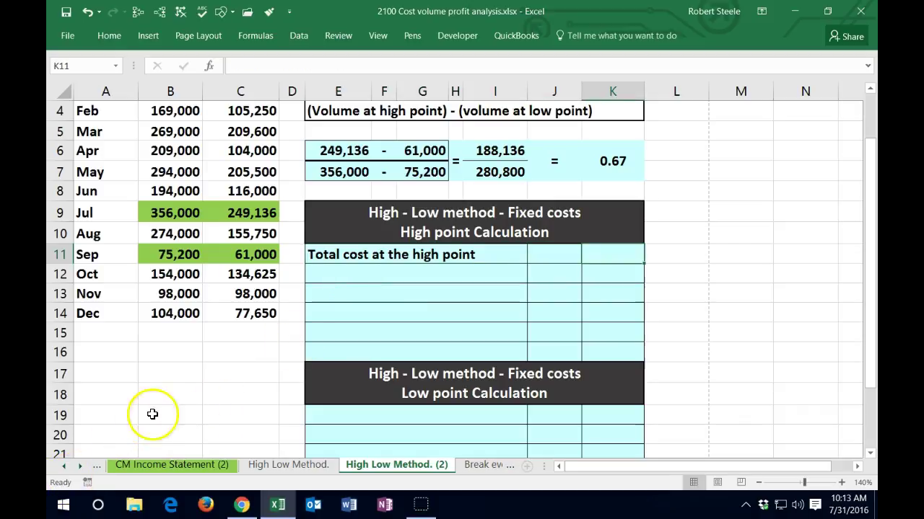
In K11, calculate the total cost at the high point with MAX over the monthly Total Cost figures C3:C14.
scroll(153, 414, "up", 2)
left_click(236, 296)
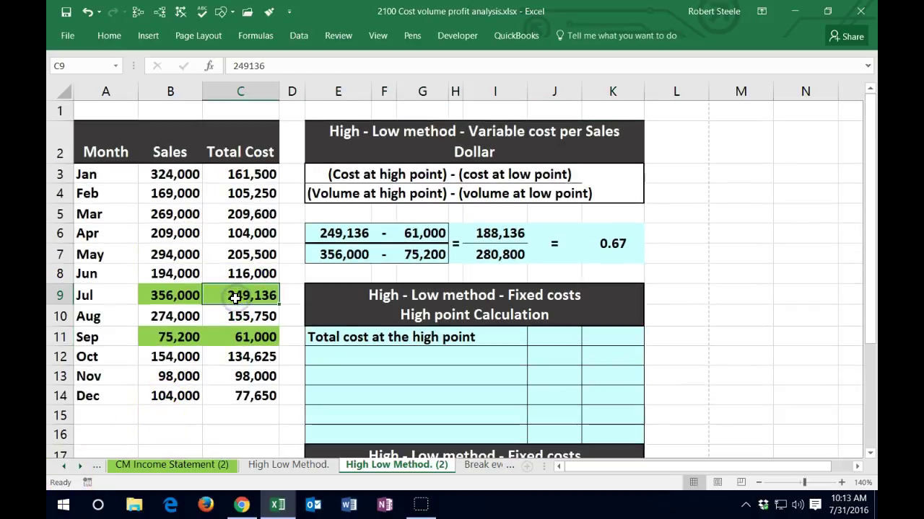
left_click(599, 339)
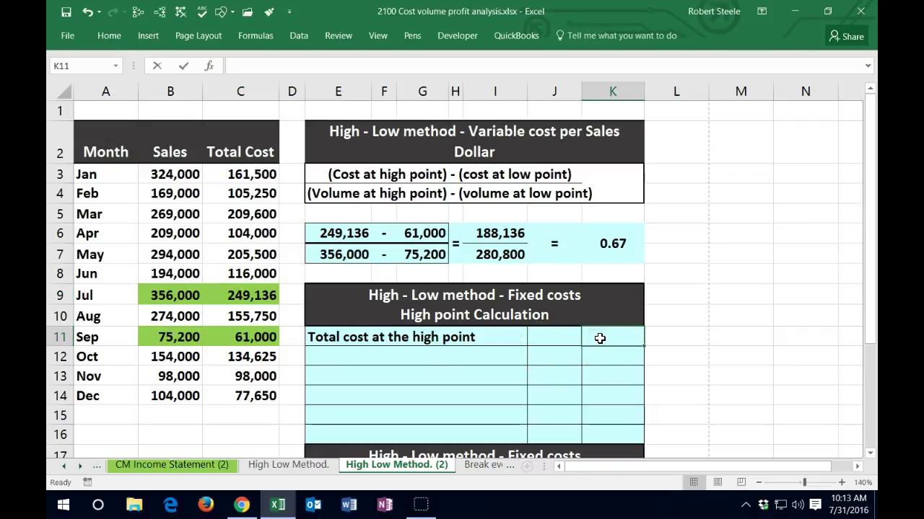
type("=maz")
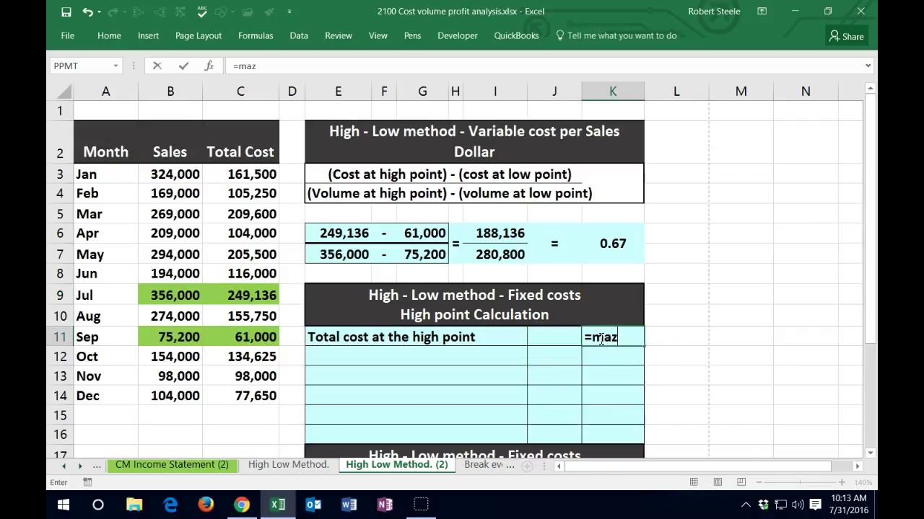
key("BackSpace")
type("x")
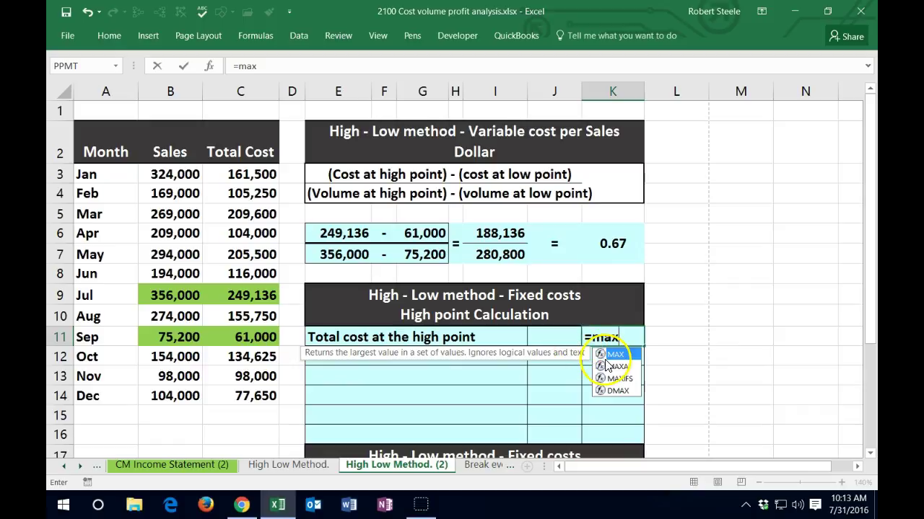
double_click(603, 354)
left_click_drag(273, 176, 263, 394)
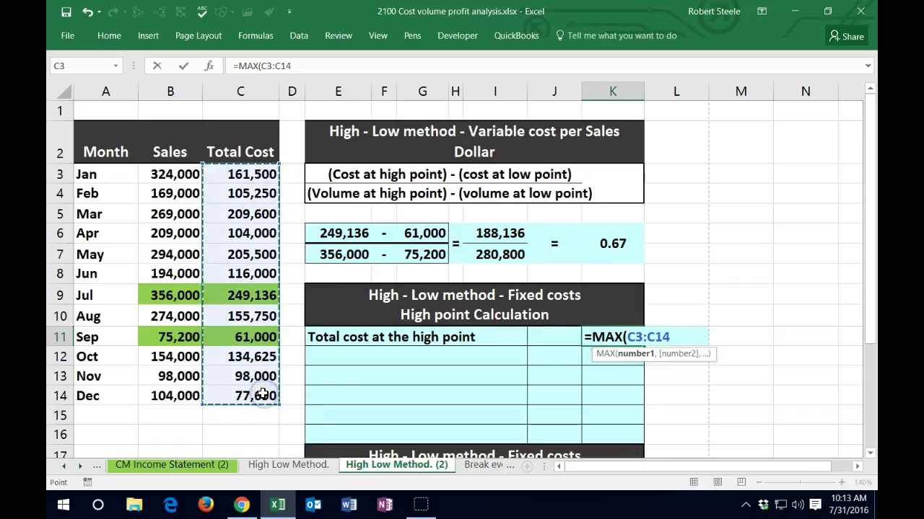
key("Return")
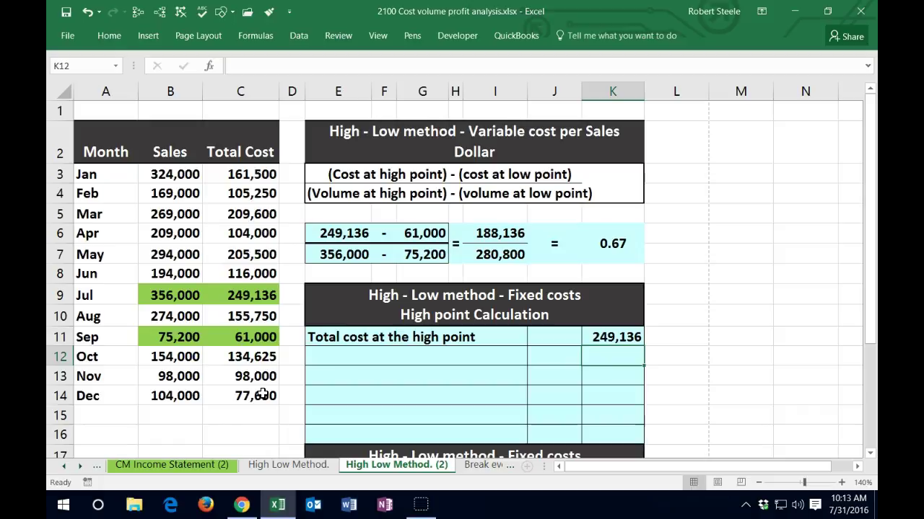
Label E12 "Variable costs at the high point:" and E13 "Volume at the high point", indenting the E13 label once.
key("Left")
key("Left")
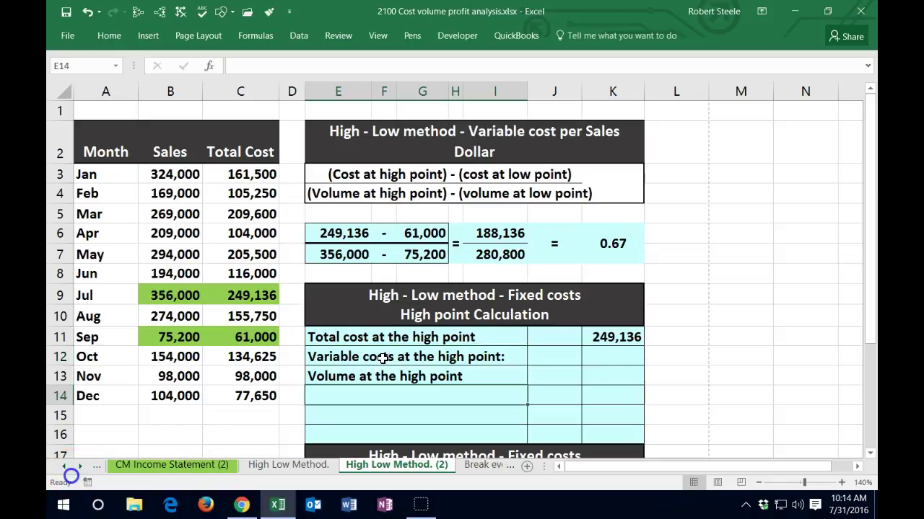
left_click(383, 357)
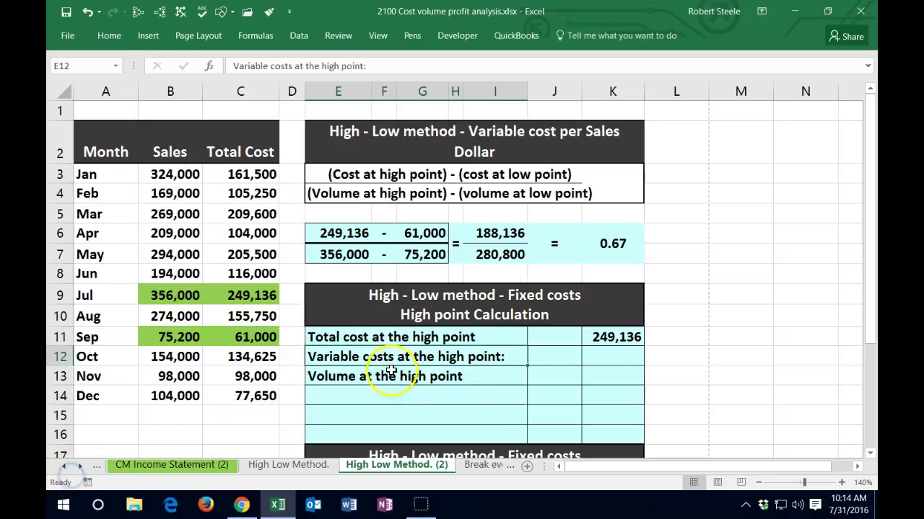
left_click(469, 374)
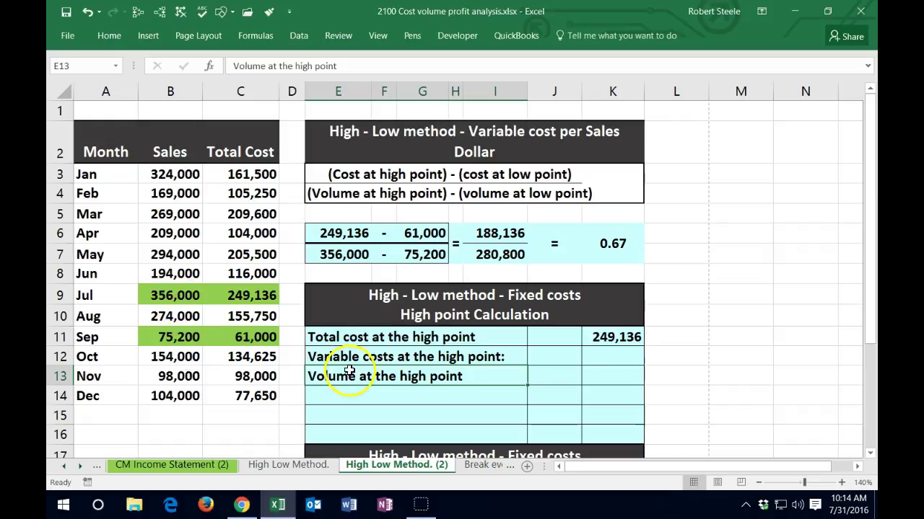
left_click(109, 36)
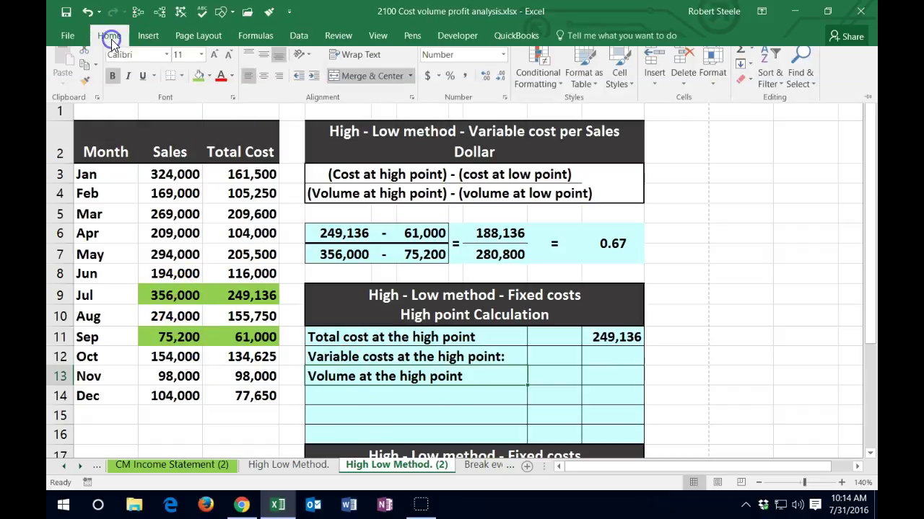
left_click(314, 84)
In J13, calculate the volume at the high point with MAX over the monthly Sales figures B3:B14.
left_click(550, 373)
type("=")
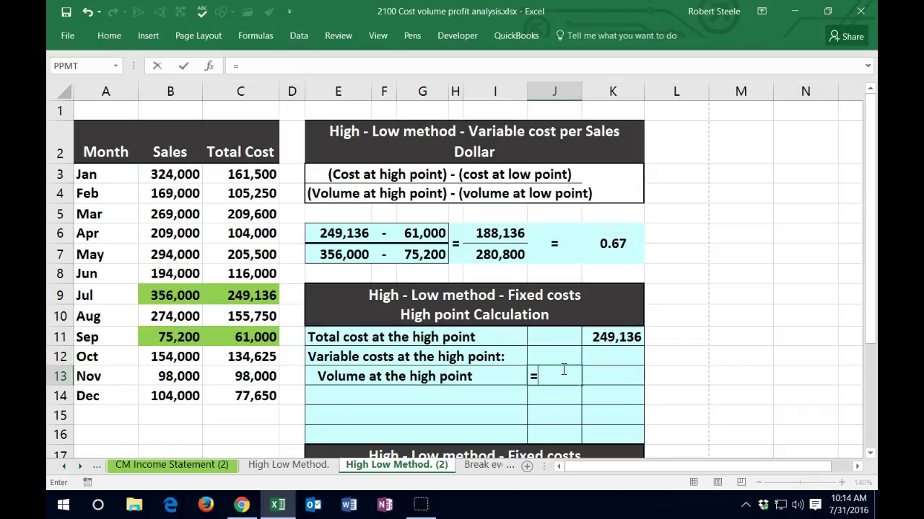
type("max")
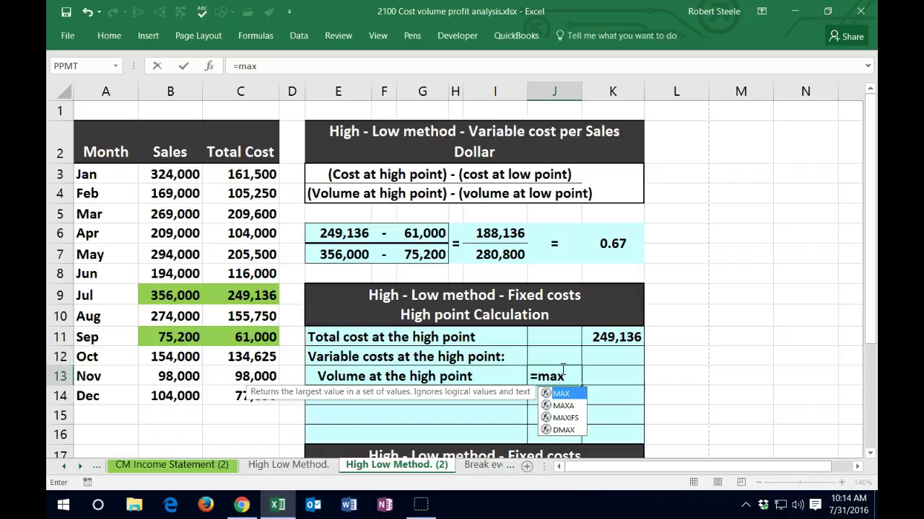
double_click(552, 393)
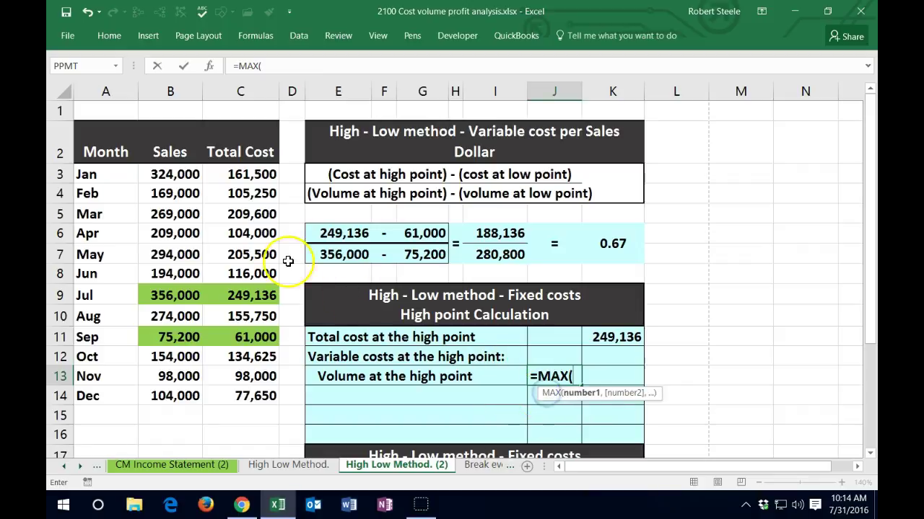
left_click_drag(173, 179, 186, 394)
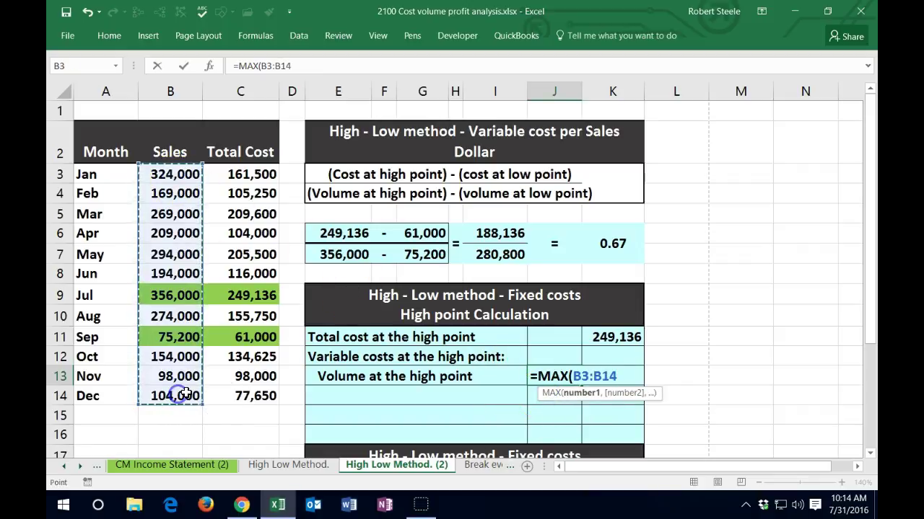
key("Return")
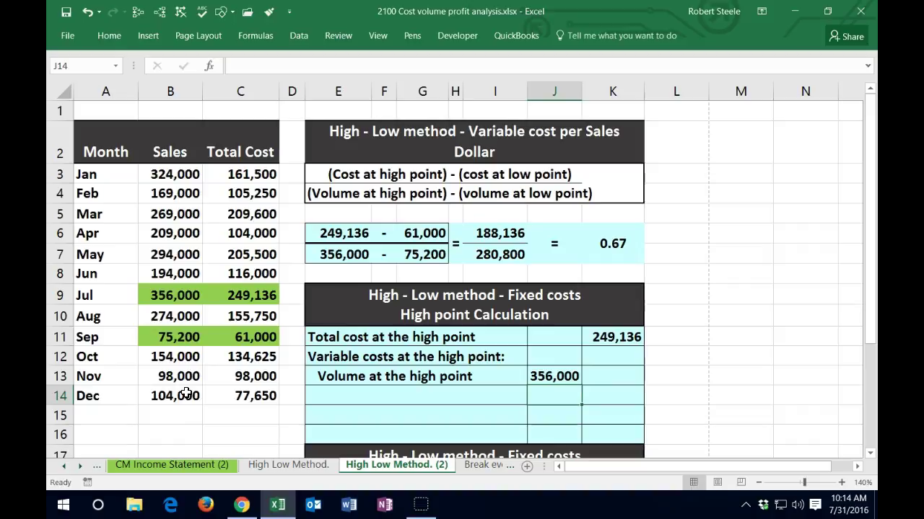
Label E14 "Variable cost per sales $" and link J14 to the variable cost per sales dollar in K6.
key("Left")
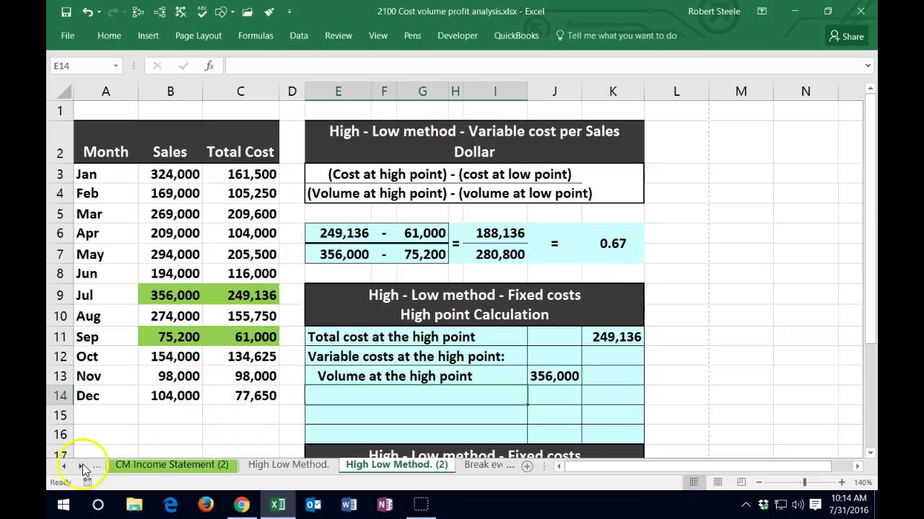
type("Variable cost per sales $")
key("Right")
type("=")
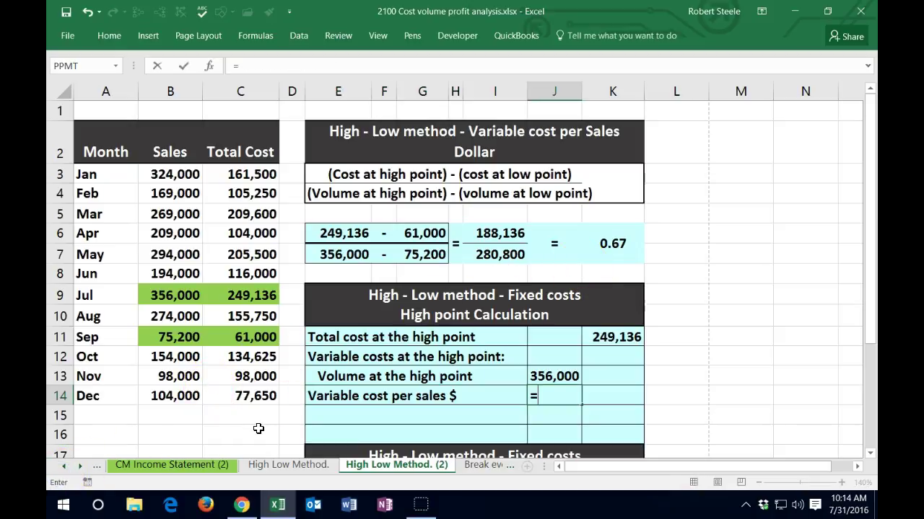
left_click(620, 243)
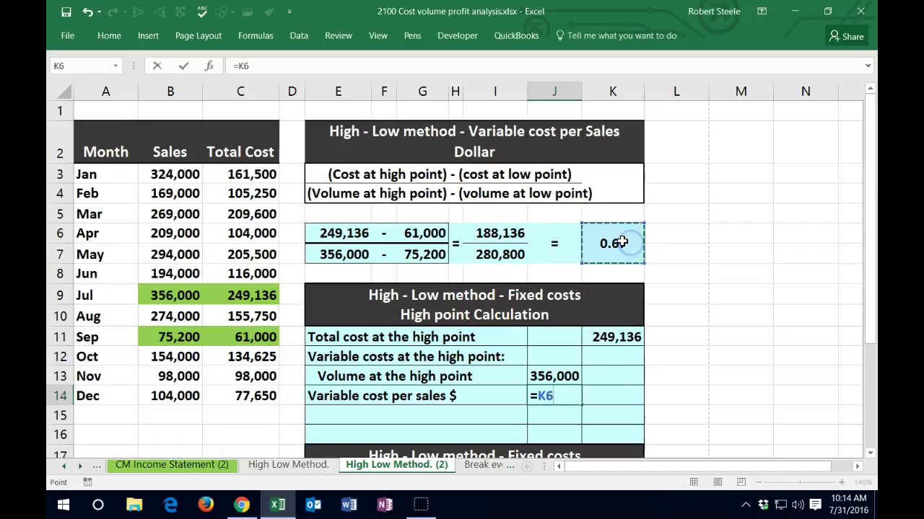
key("Return")
Show the variable cost per sales dollar in J14 with two decimals and underline it.
key("Up")
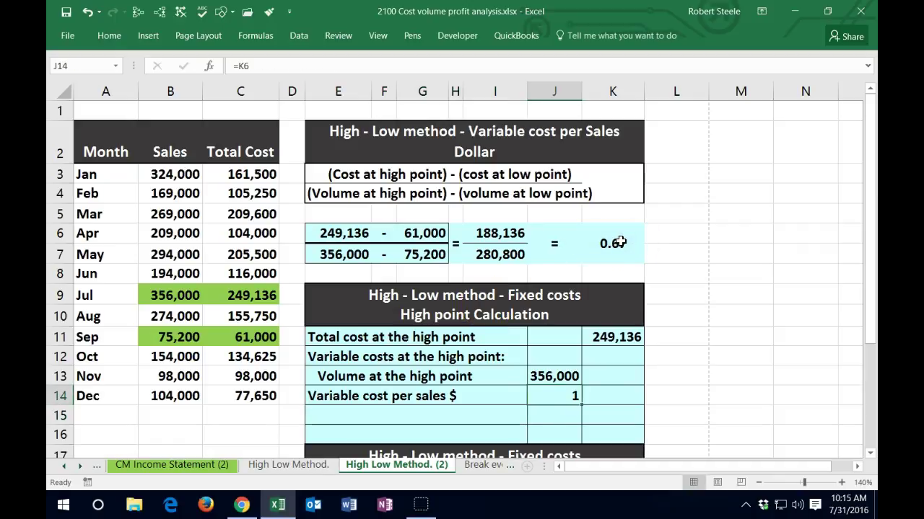
left_click(105, 36)
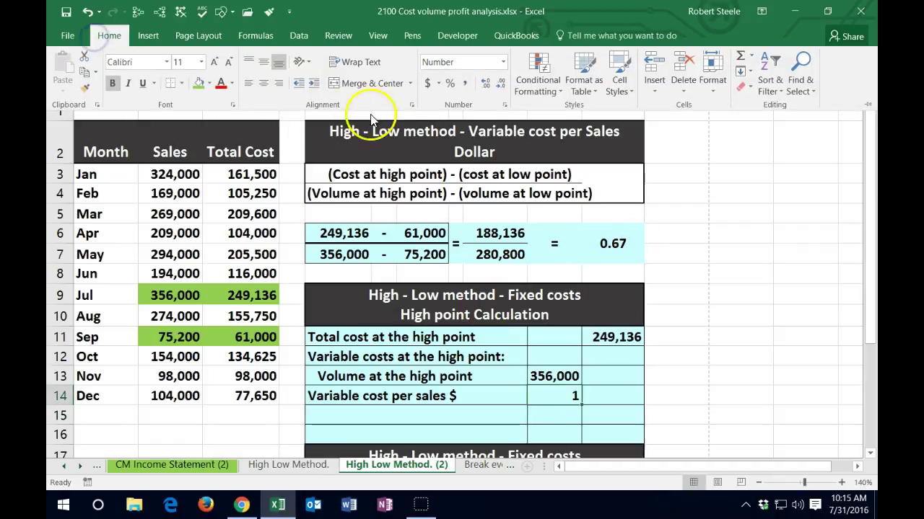
left_click(487, 83)
left_click(489, 84)
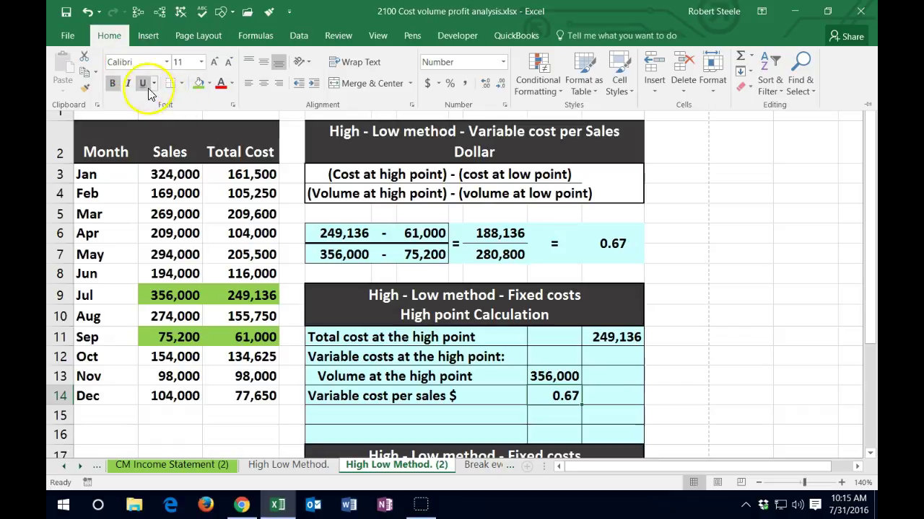
Indent the "Variable cost per sales $" label in E14 once.
left_click(371, 395)
left_click(371, 396)
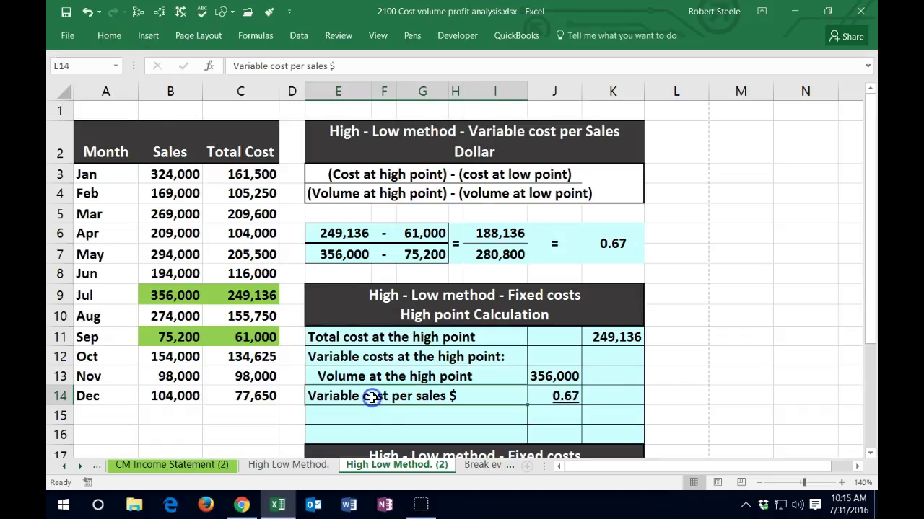
left_click(106, 35)
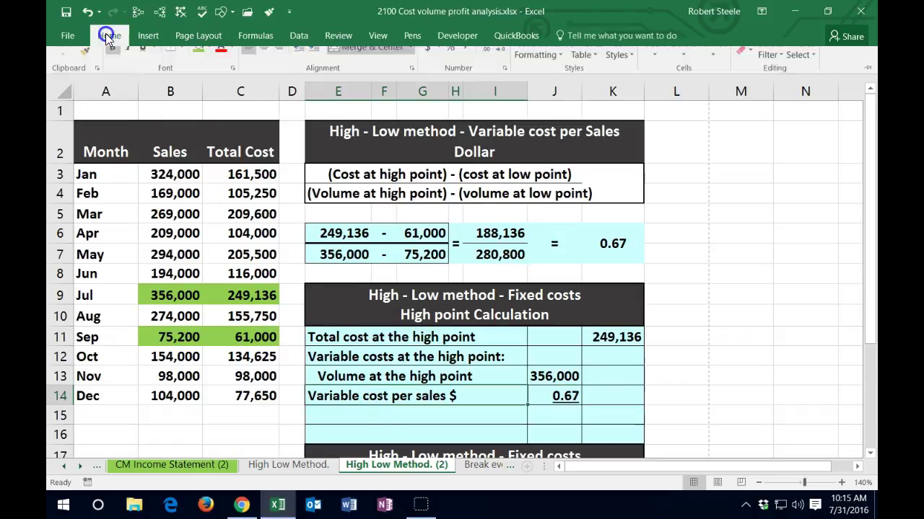
left_click(314, 83)
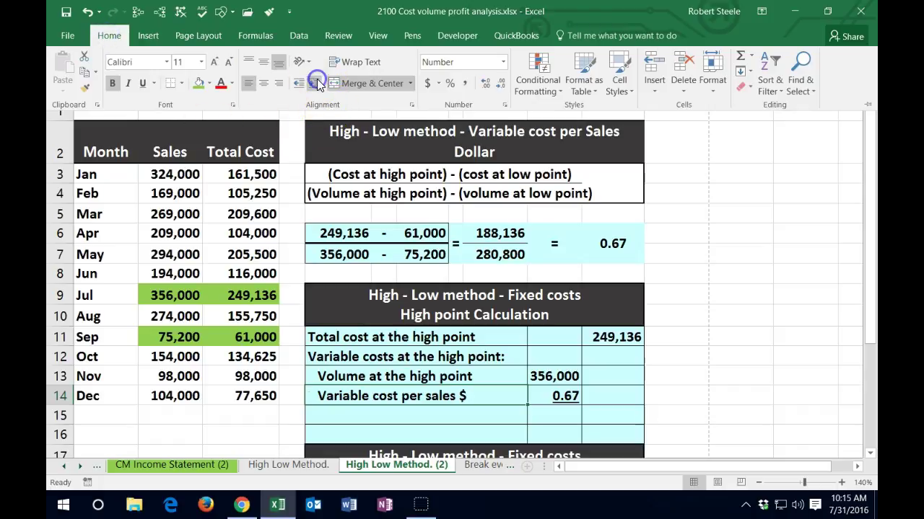
Label E15 "Total variable costs at the high point".
left_click(353, 412)
left_click(350, 410)
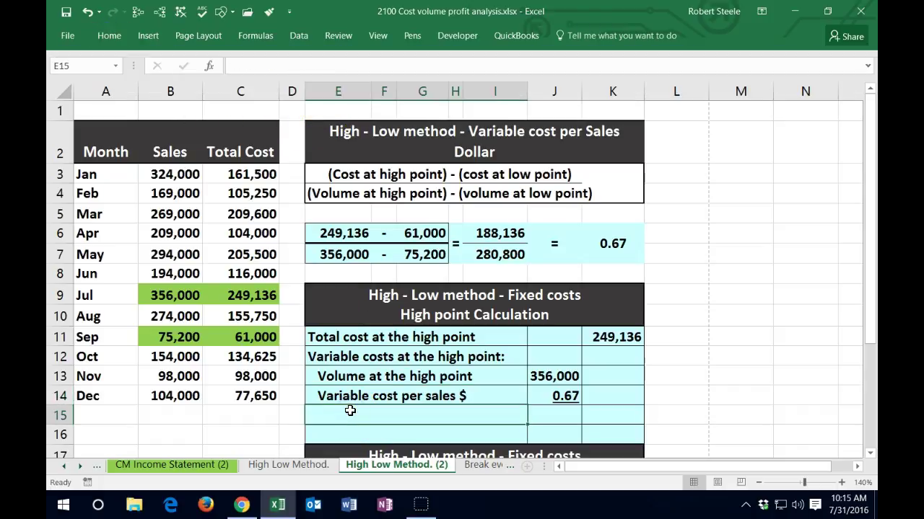
type("Total variable costs at the high point")
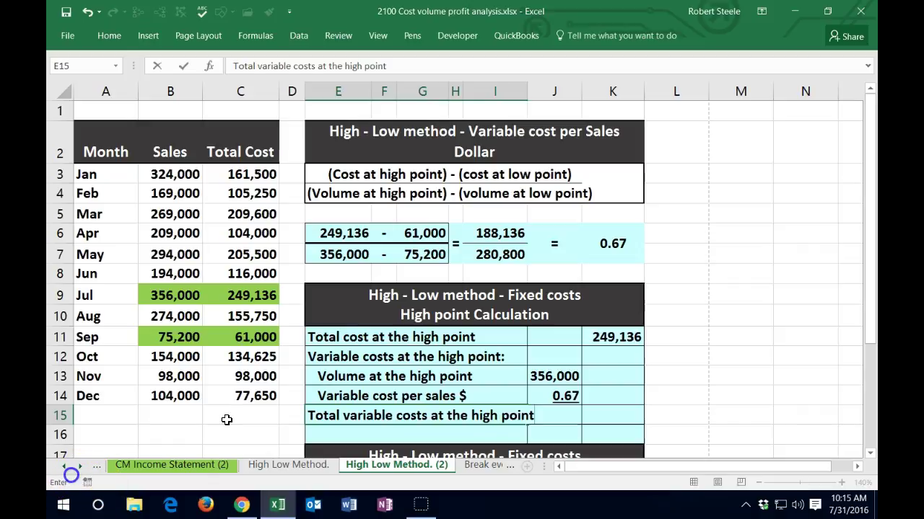
left_click(250, 436)
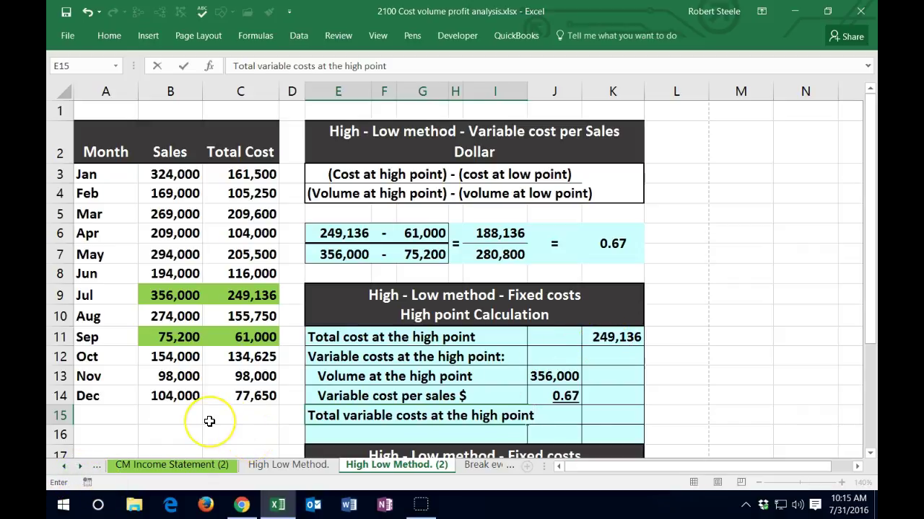
key("Tab")
key("Tab")
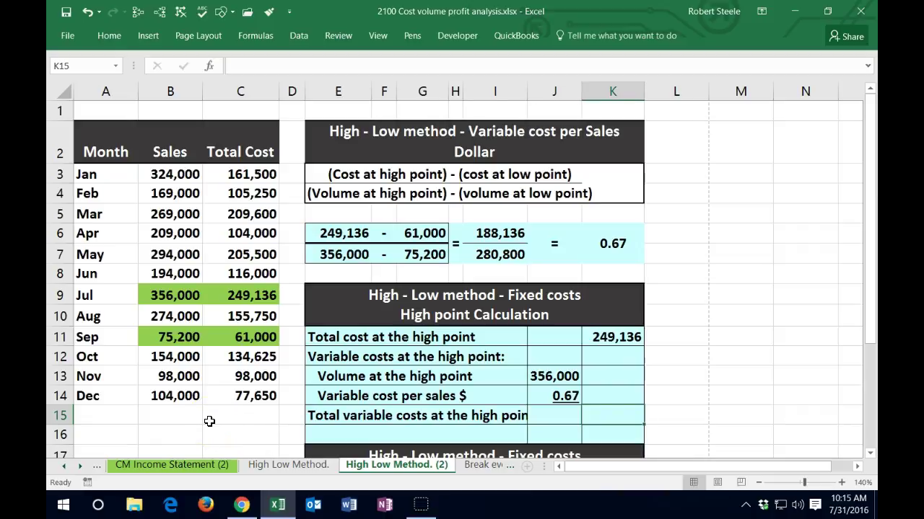
In K15, calculate total variable costs by multiplying the high point volume J13 by the variable cost per sales dollar J14.
type("=")
left_click(555, 376)
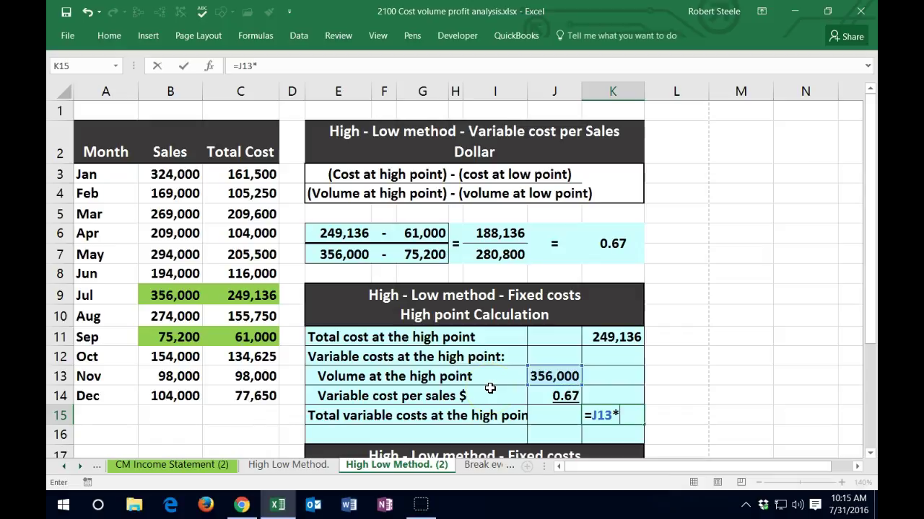
type("*")
left_click(543, 393)
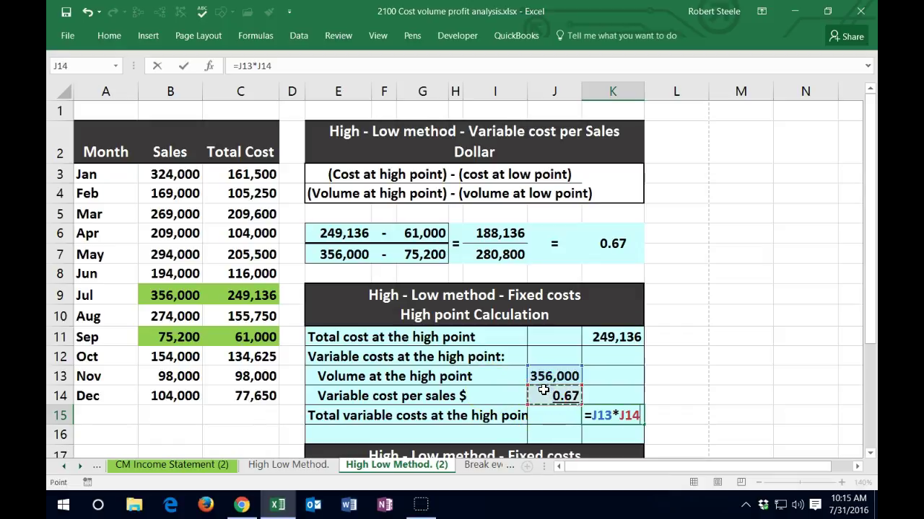
key("Return")
Underline the total variable costs figure in K15.
key("Up")
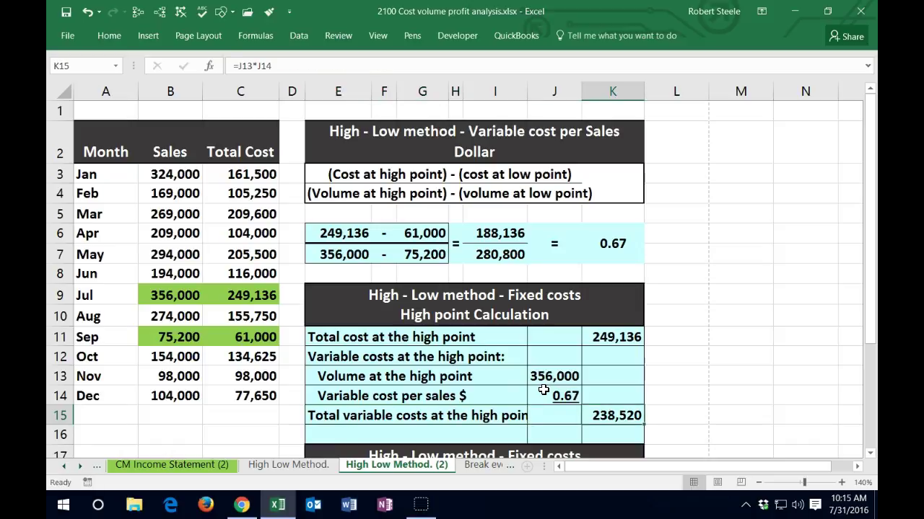
left_click(114, 36)
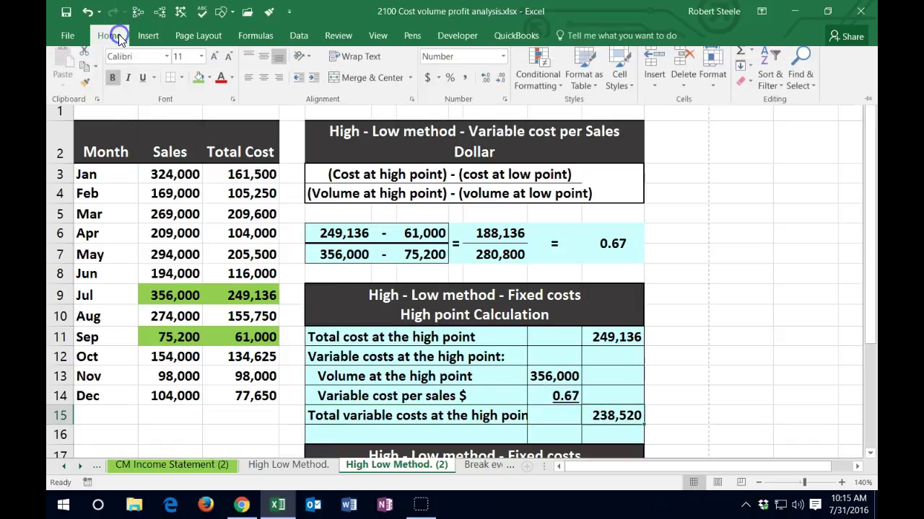
left_click(142, 84)
left_click(408, 357)
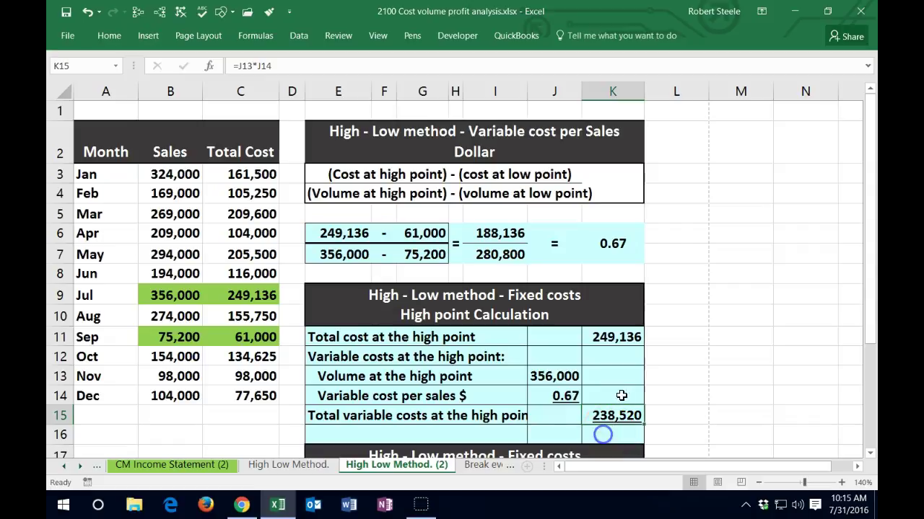
left_click(617, 337)
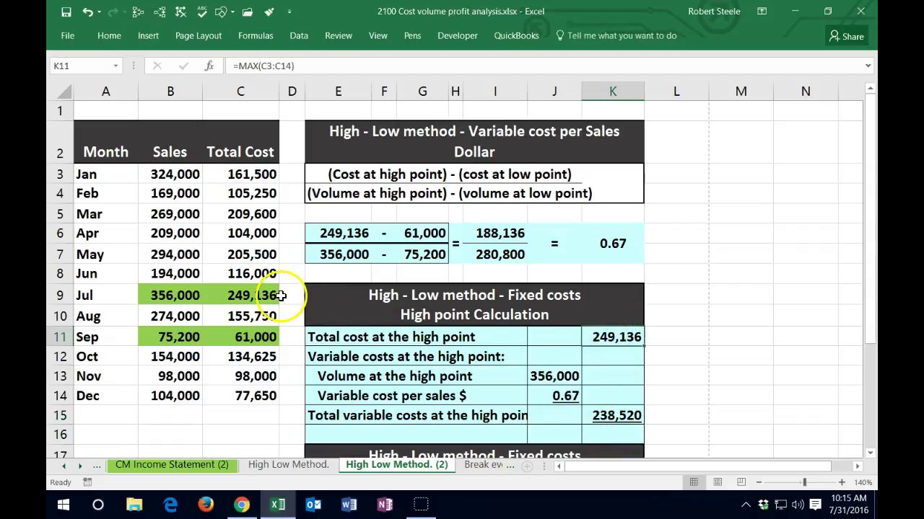
left_click(636, 415)
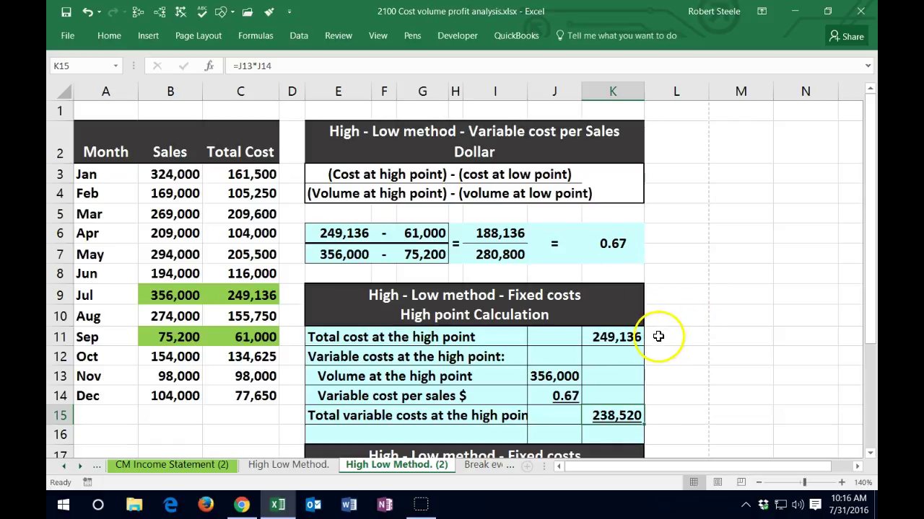
Label the last row of the high point calculation, E16, "Fixed cost".
left_click(417, 430)
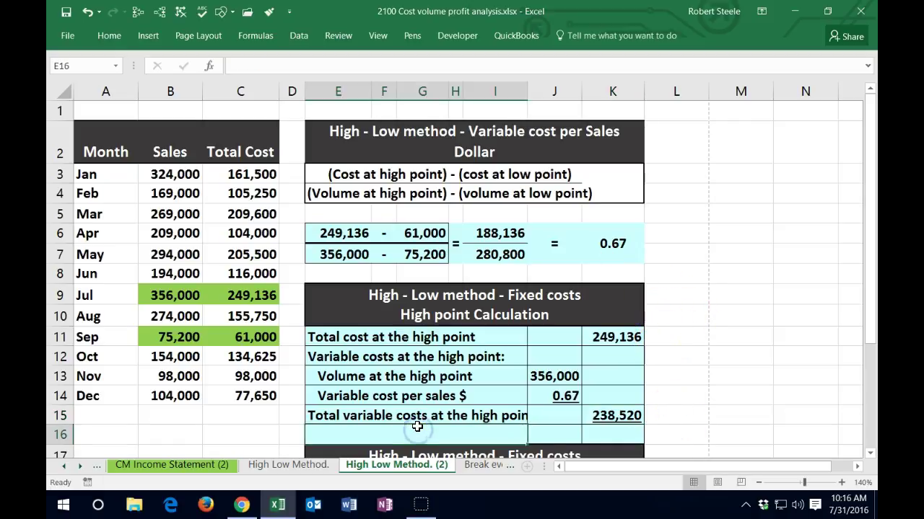
type("Fixed")
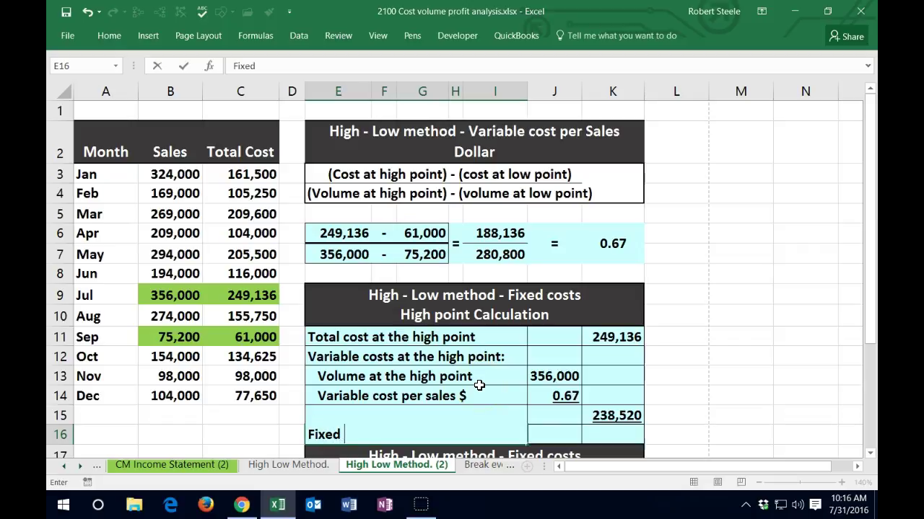
type(" cost")
key("Tab")
key("Tab")
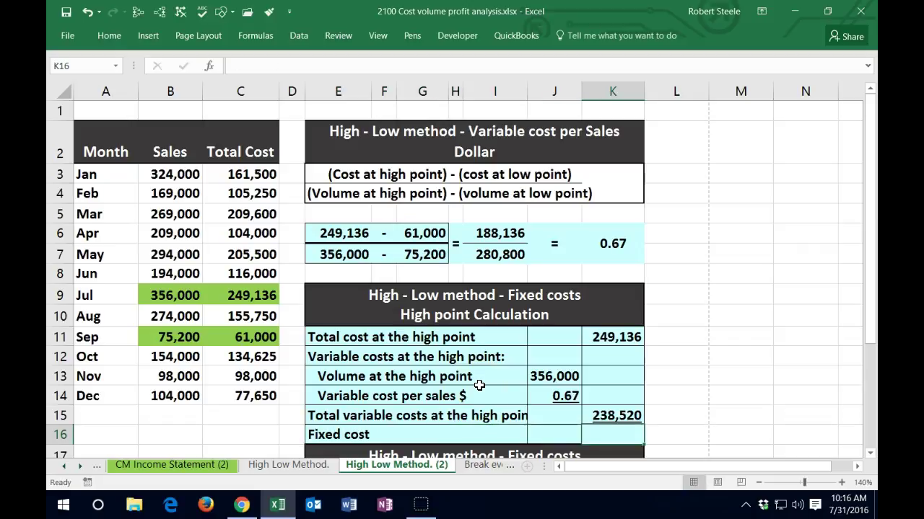
In K16, calculate the fixed cost by subtracting total variable costs K15 from the total cost at the high point K11.
type("=")
left_click(609, 337)
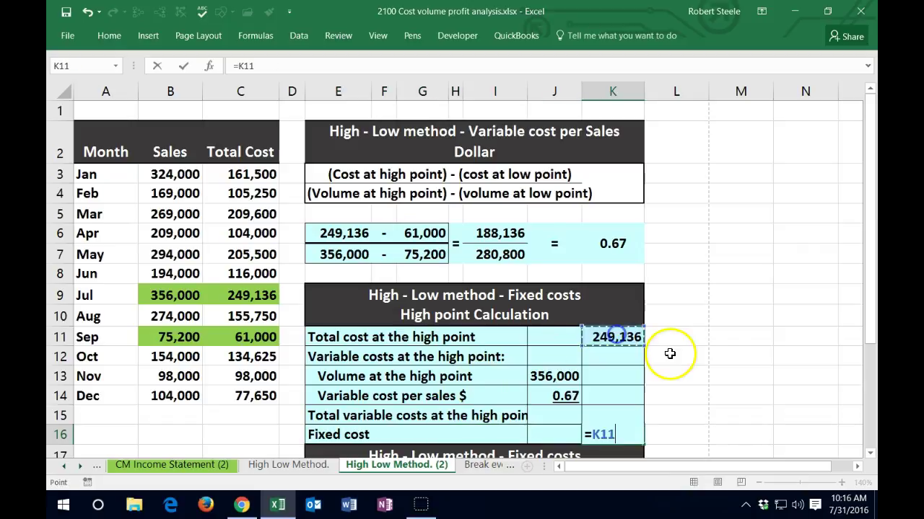
scroll(670, 351, "down", 1)
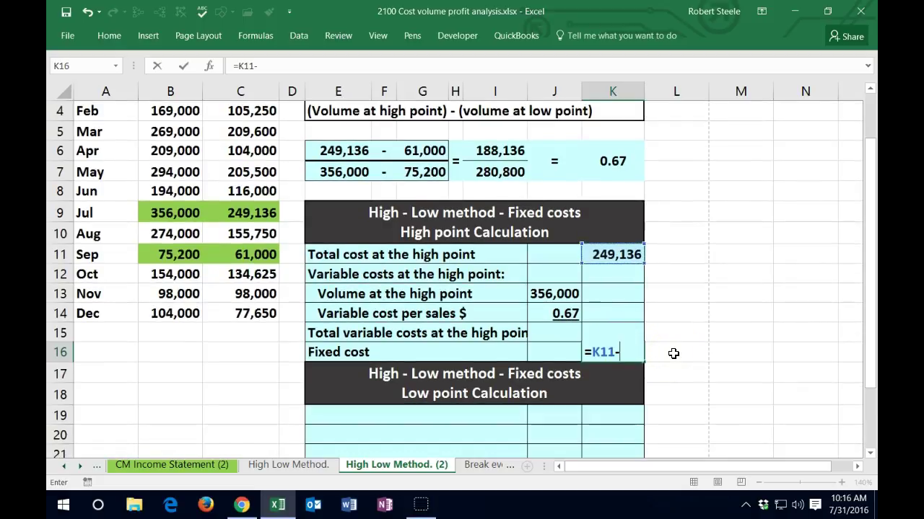
type("-")
key("Up")
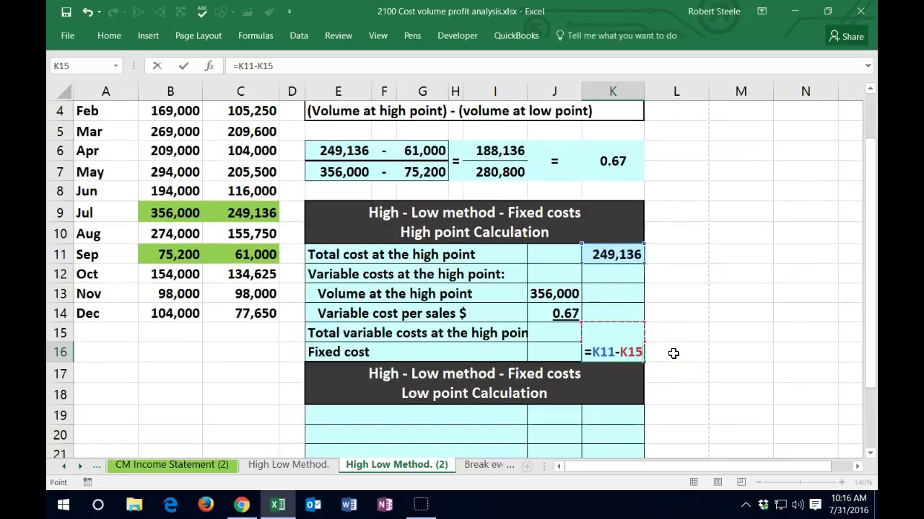
key("Return")
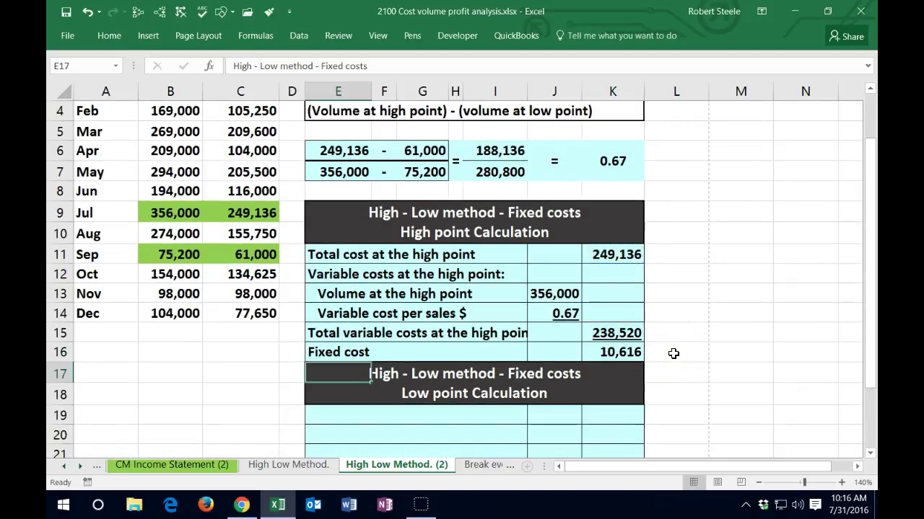
Review the fixed cost calculation in K16 against its source figures and the highlighted July and September sales and cost data.
left_click(618, 352)
left_click(612, 254)
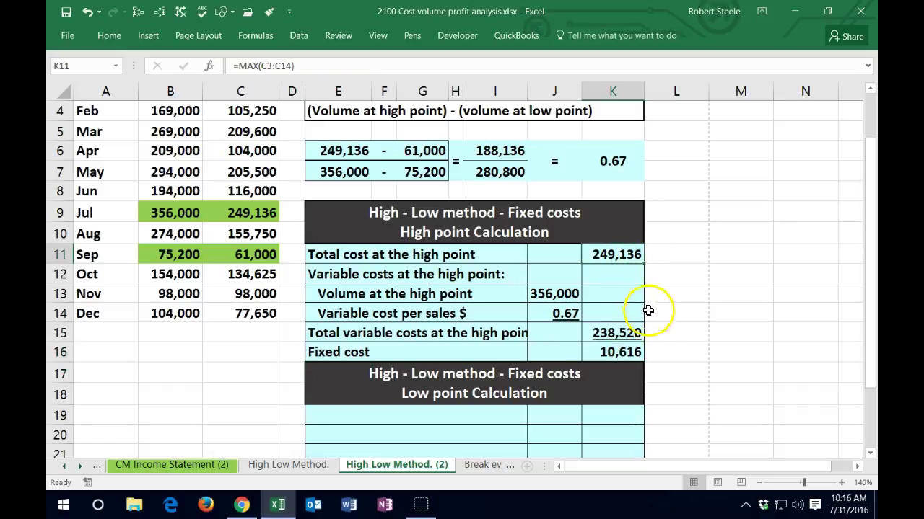
left_click(630, 331)
left_click(656, 255)
key("Down")
key("Down")
key("Down")
key("Down")
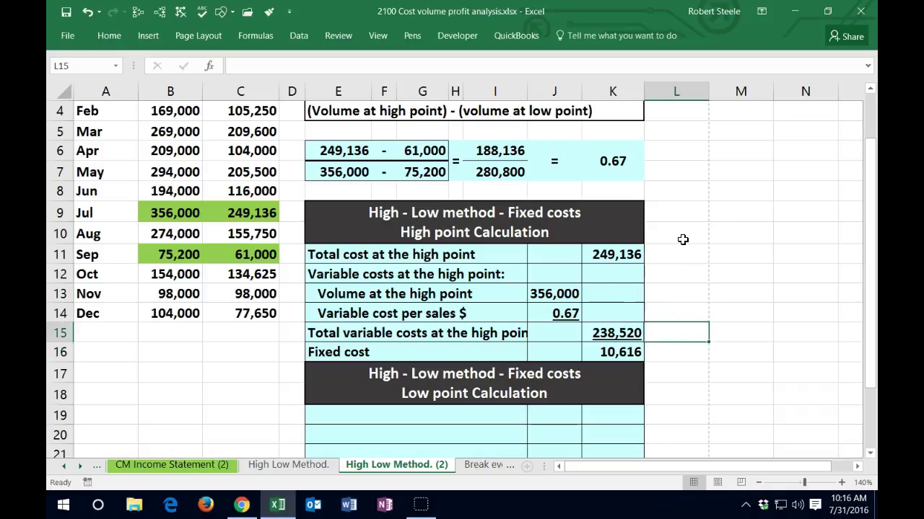
key("Down")
key("Left")
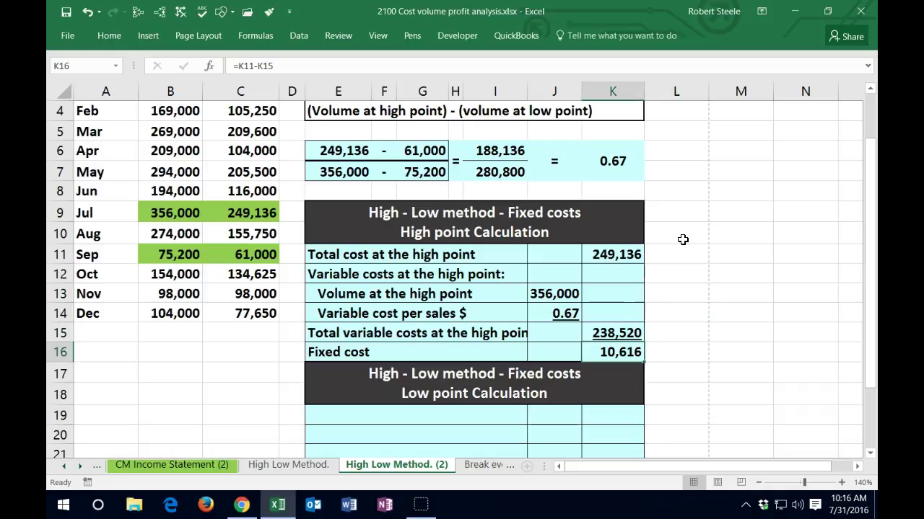
left_click_drag(172, 214, 215, 218)
left_click_drag(172, 254, 232, 254)
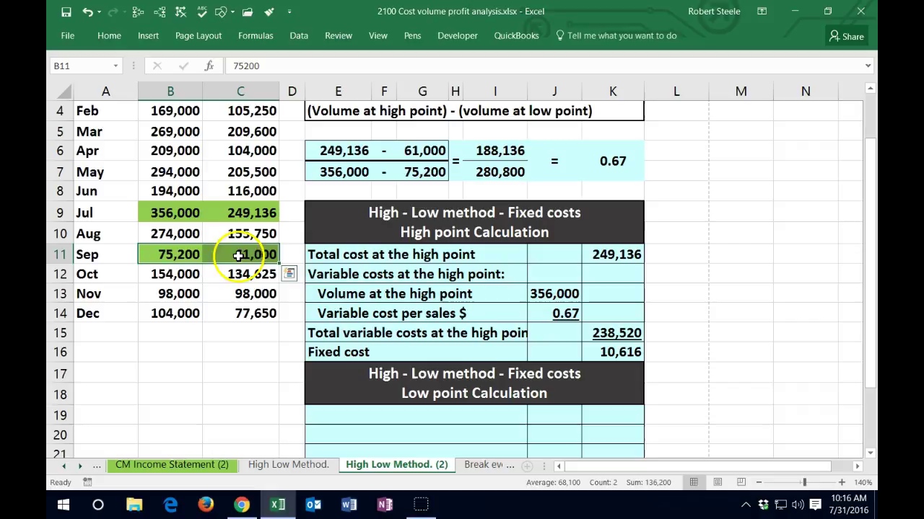
left_click(593, 350)
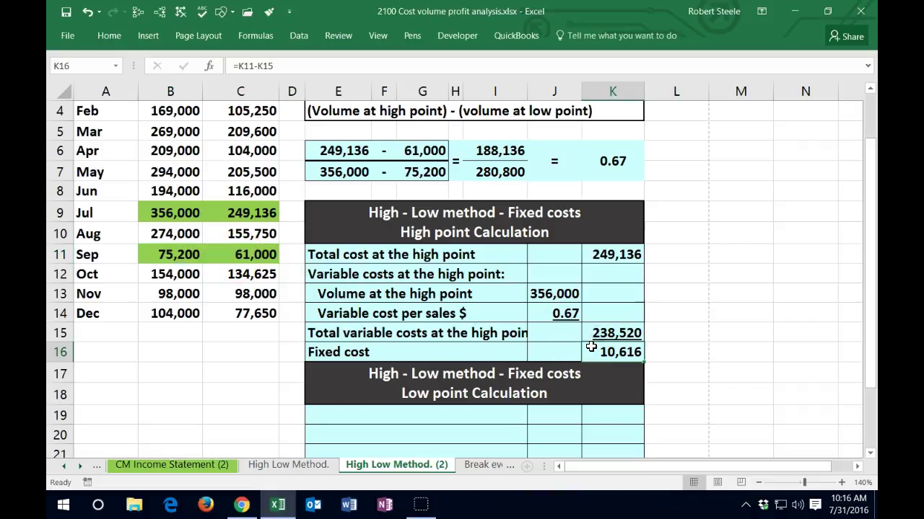
Label E19, the first row of the low point calculation, "Total cost at the low poin".
scroll(462, 354, "down", 1)
left_click(385, 354)
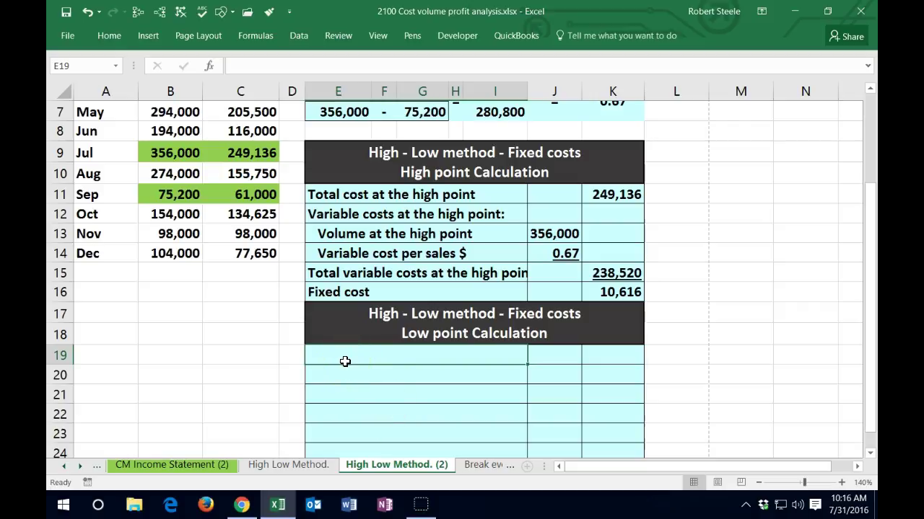
type("Total cost at the low poin")
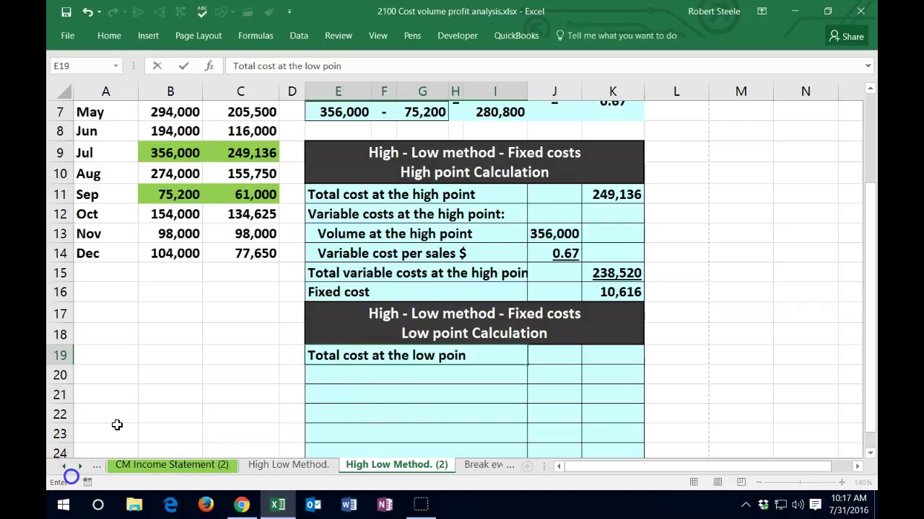
In K19, find the total cost at the low point with the MIN function over the monthly total costs C3:C14.
key("Tab")
key("Tab")
type("=")
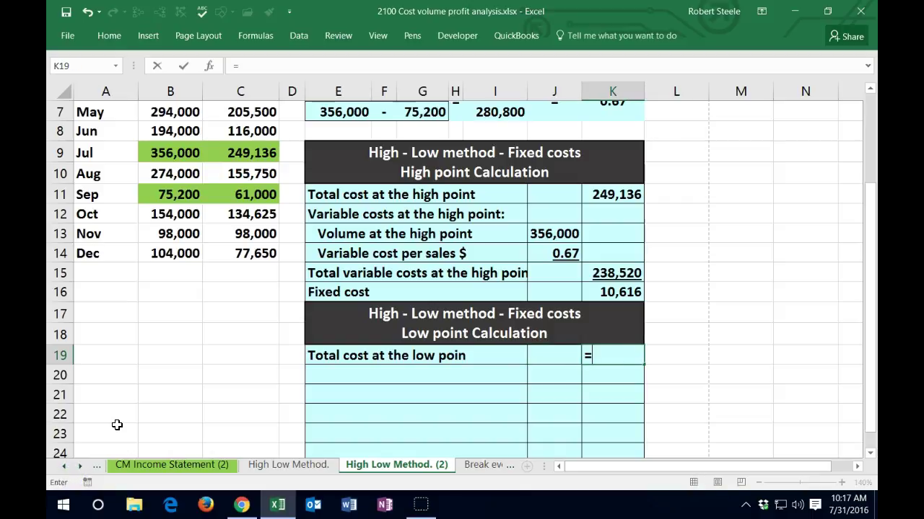
type("min")
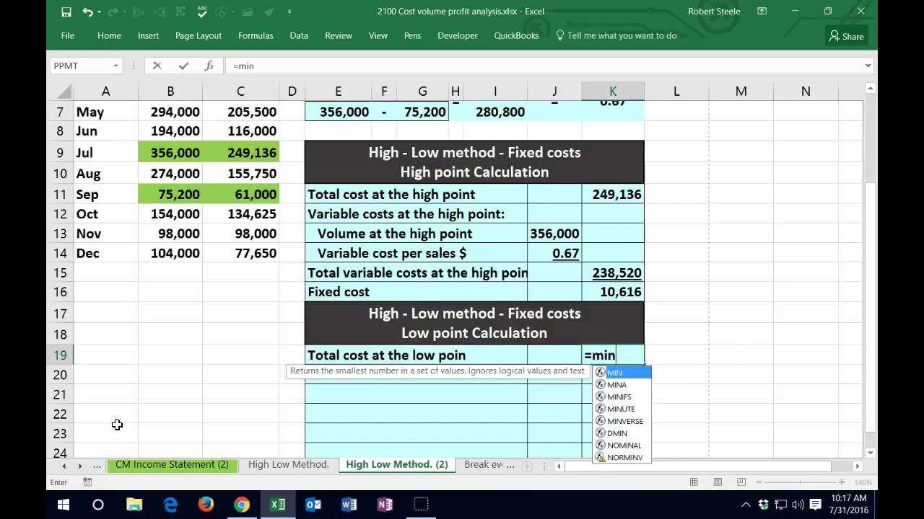
double_click(613, 373)
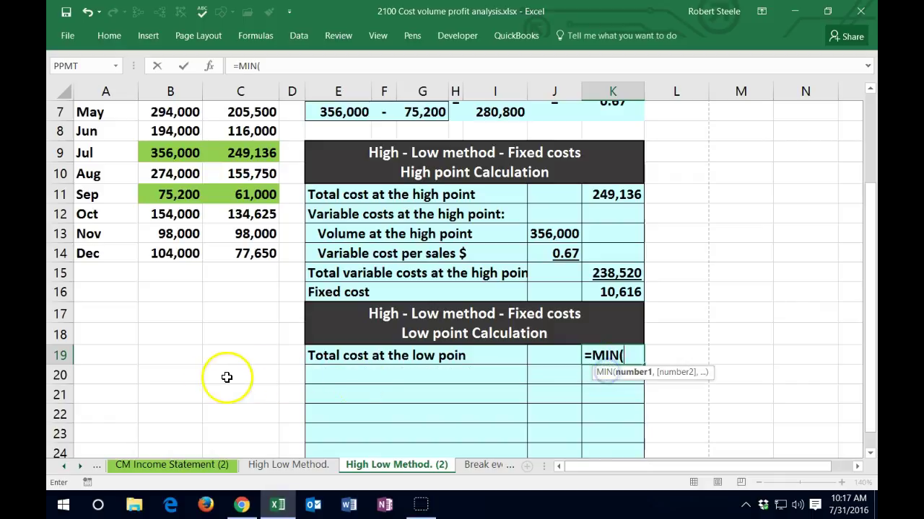
scroll(217, 376, "up", 2)
left_click_drag(251, 173, 242, 396)
key("Return")
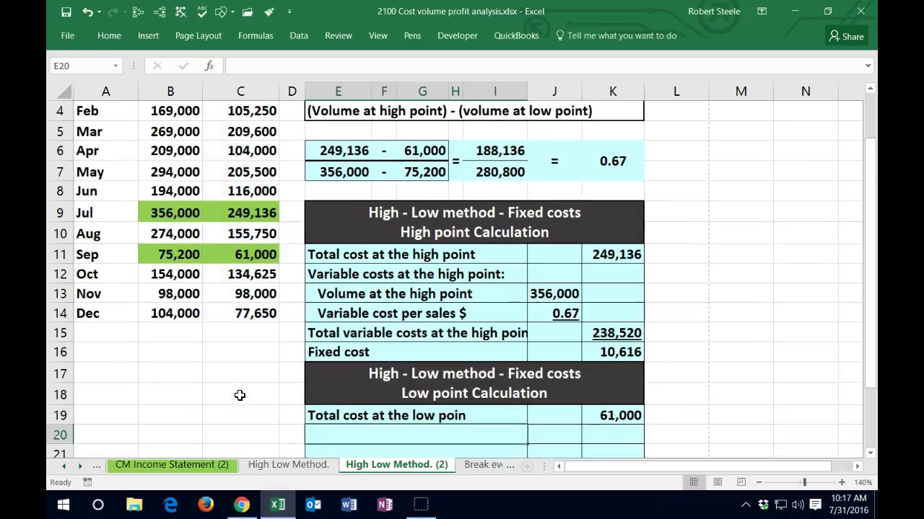
Label E20 "Variable cost at the low point:" and E21 "Volume at the low point".
scroll(289, 396, "down", 1)
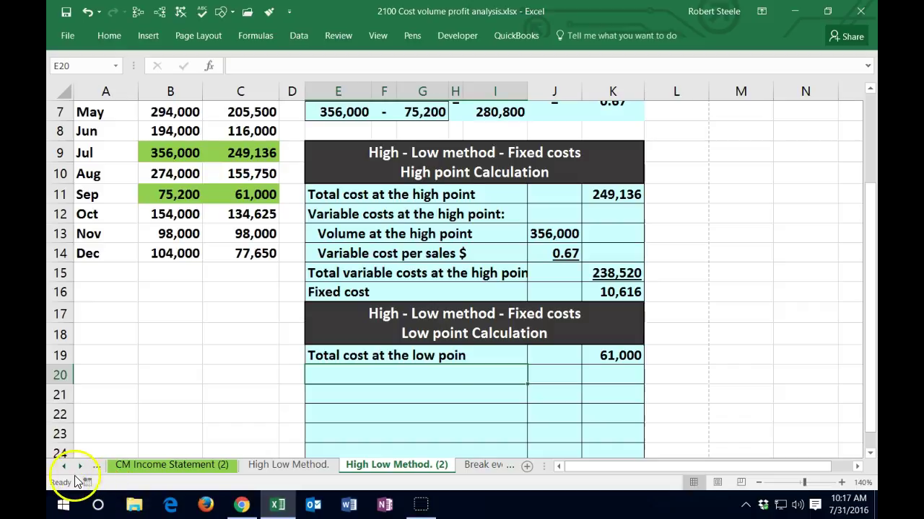
type("Variable cost at the low point")
double_click(504, 373)
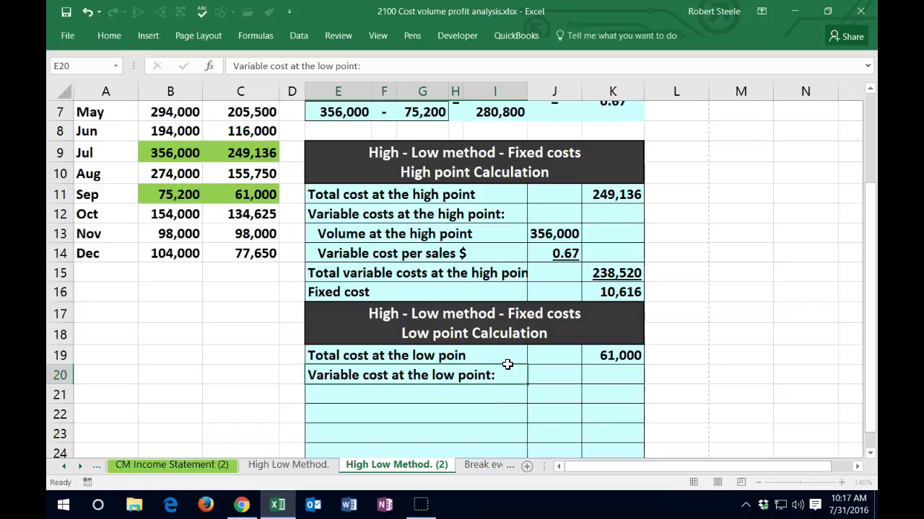
key("Return")
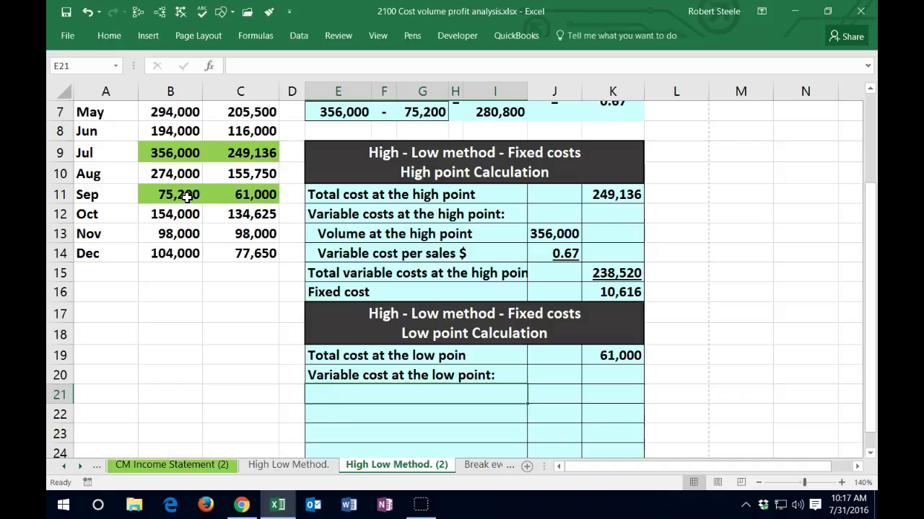
type("Volume at the low point")
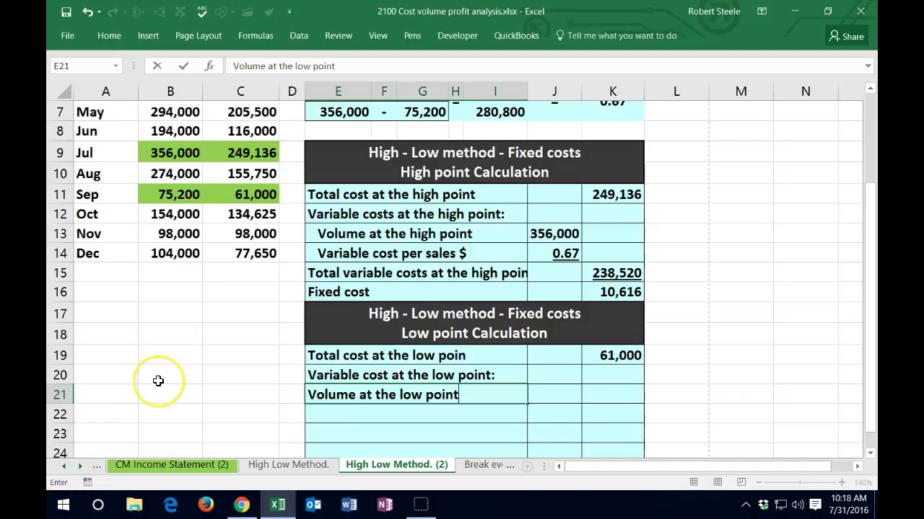
key("Right")
In J21, find the volume at the low point with the MIN function over the monthly sales B3:B14.
scroll(214, 385, "up", 1)
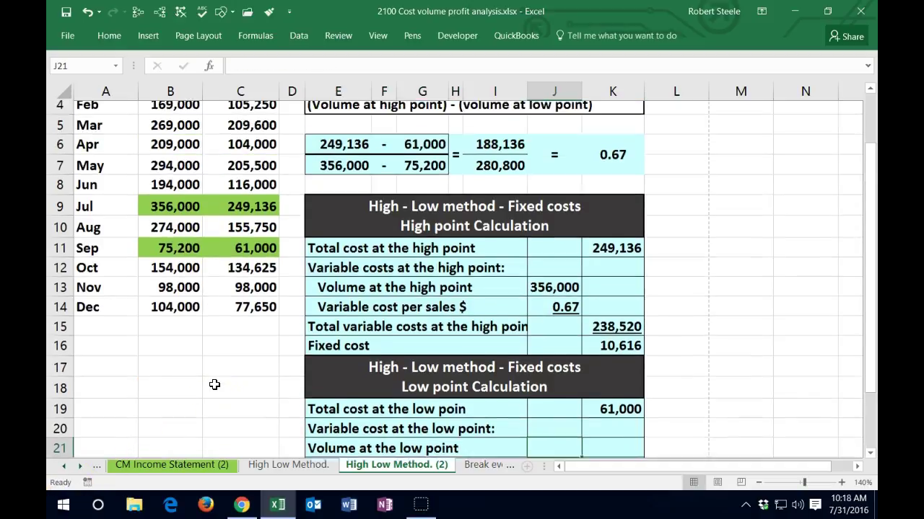
scroll(203, 333, "down", 1)
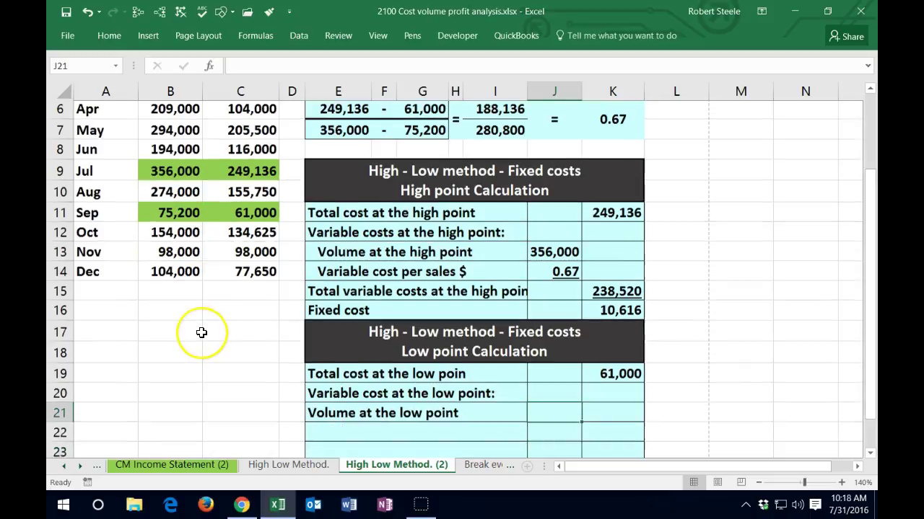
type("=m")
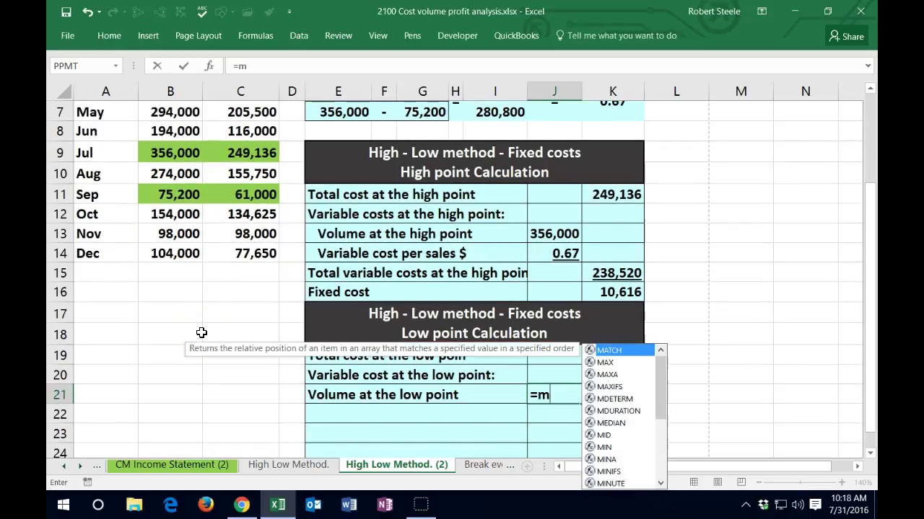
type("in")
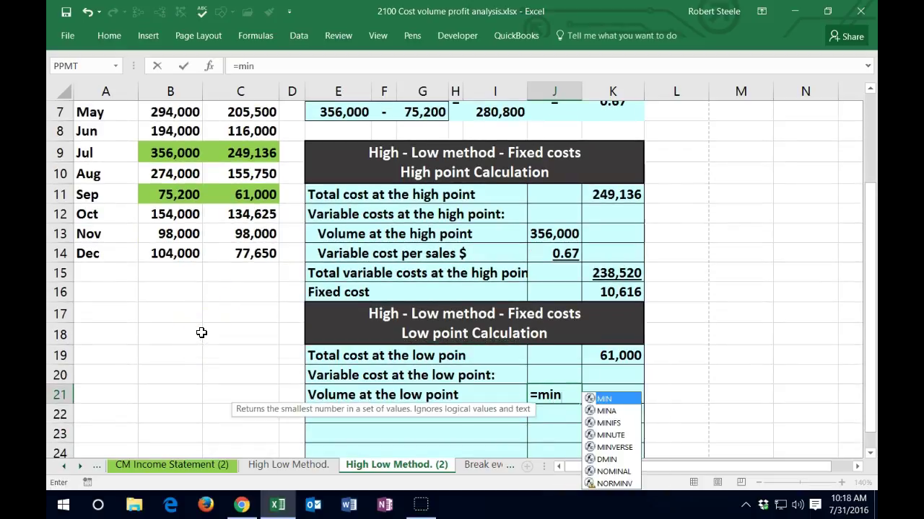
type("(")
scroll(202, 334, "up", 2)
left_click_drag(177, 182, 189, 396)
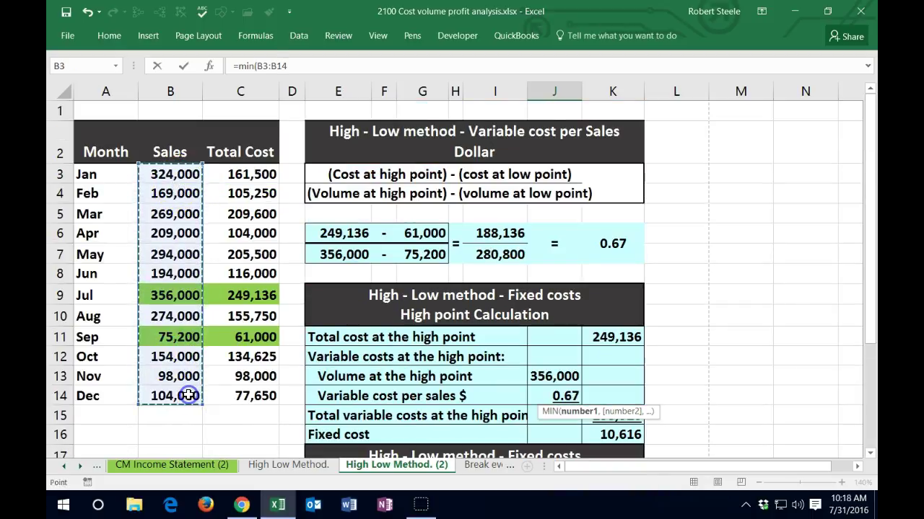
key("Return")
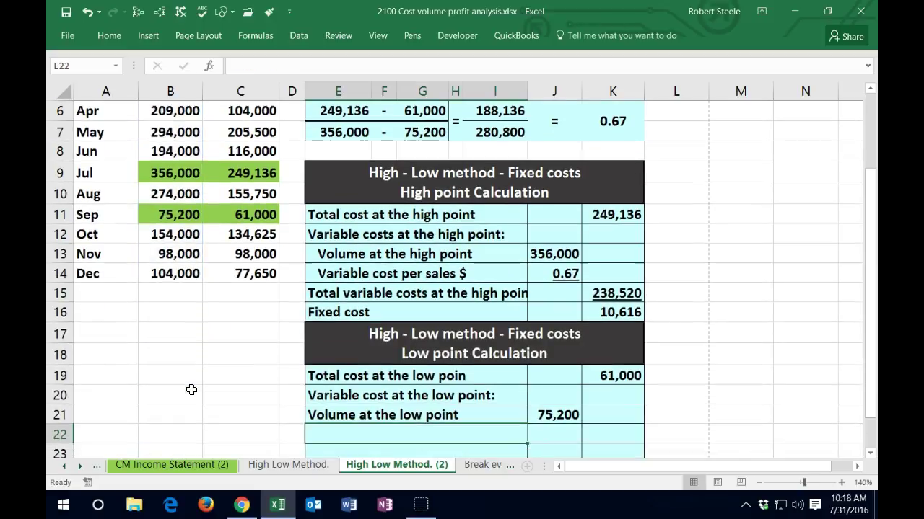
Fill the label in E22 by linking it to the "Variable cost per sales $" label in E14.
key("Down")
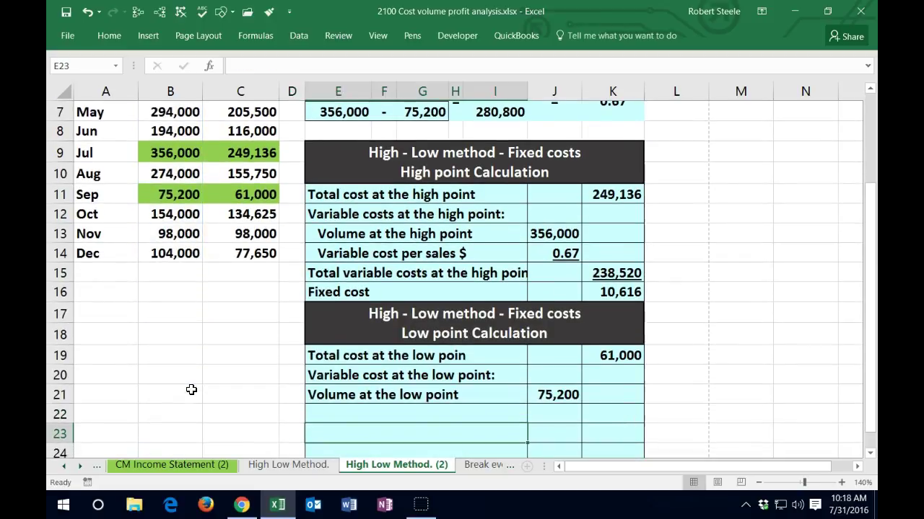
key("Up")
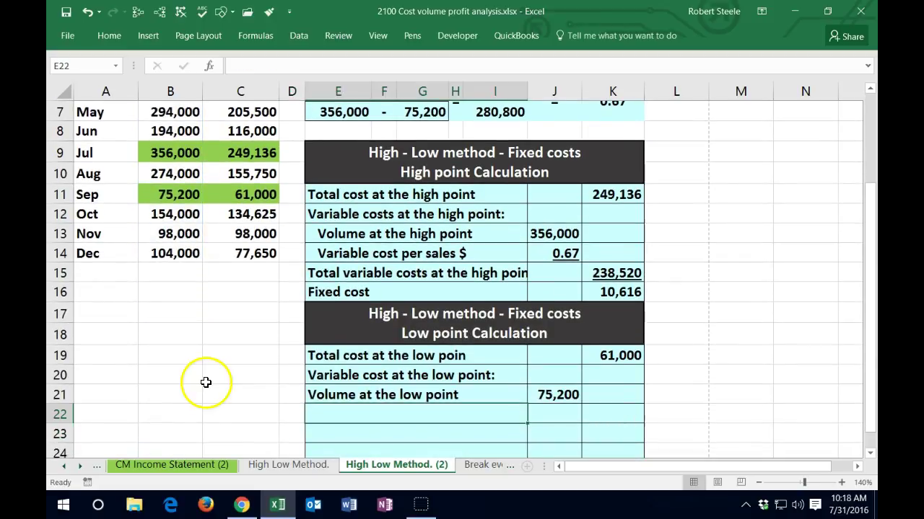
type("=")
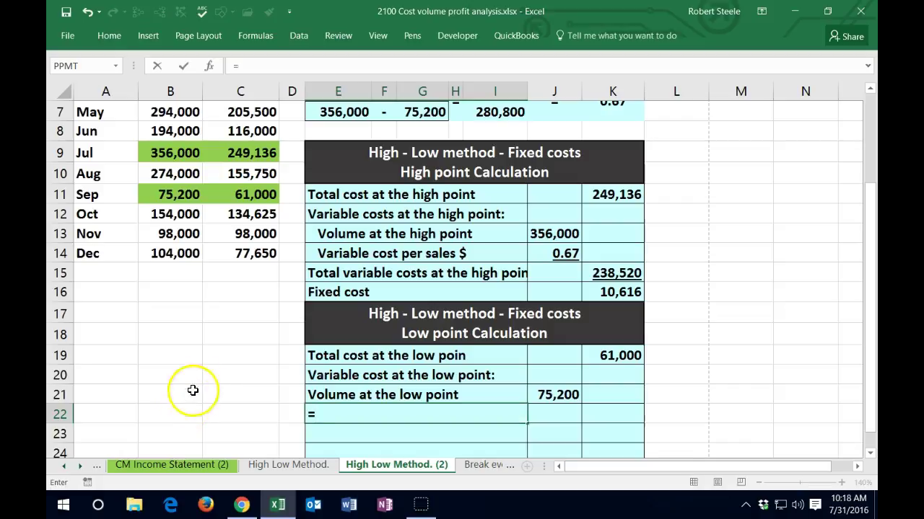
left_click(314, 254)
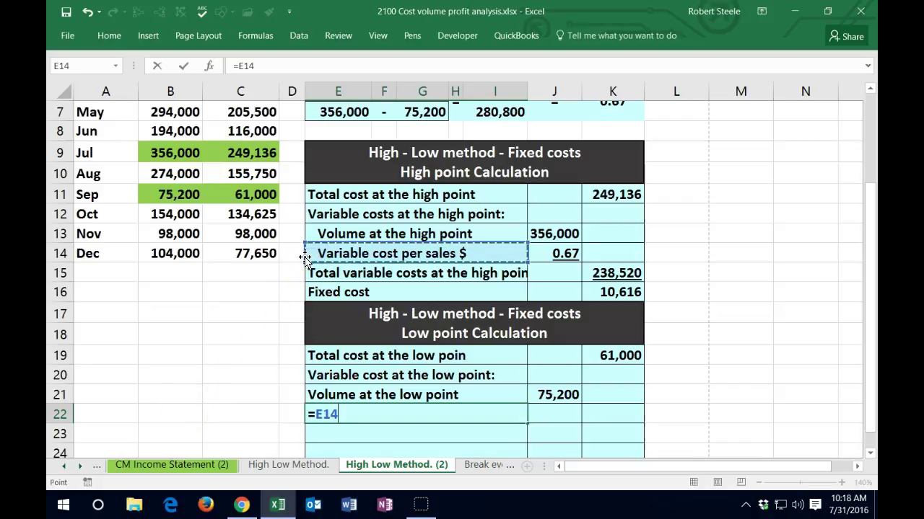
key("Return")
key("Up")
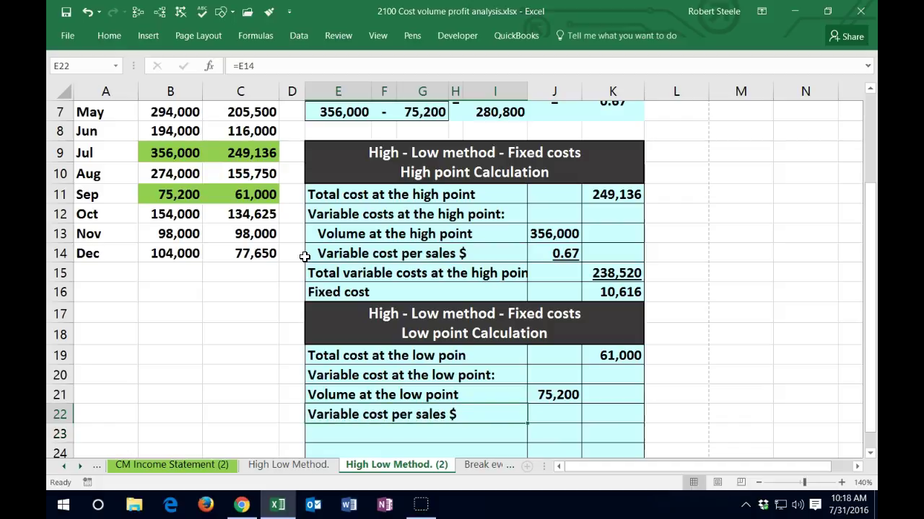
Indent the volume and variable cost per sales dollar labels in E21:E22 one level.
left_click_drag(321, 389, 348, 412)
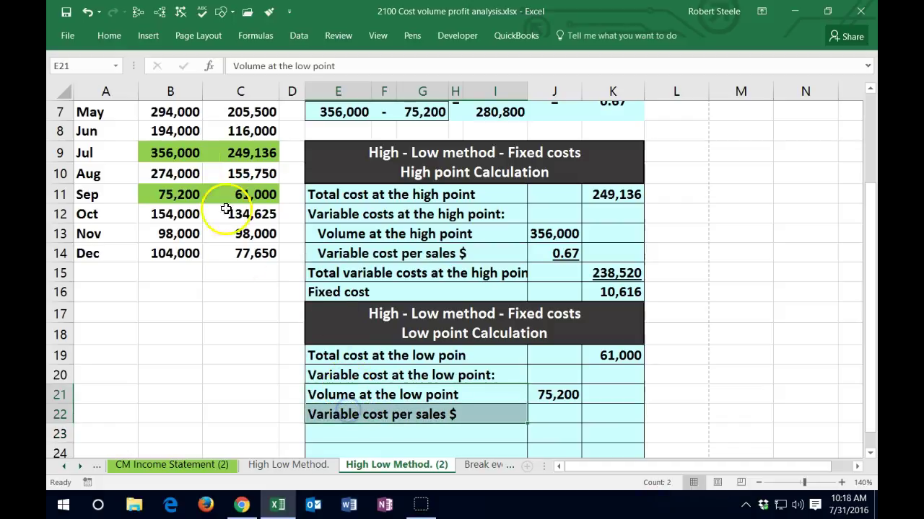
left_click(110, 36)
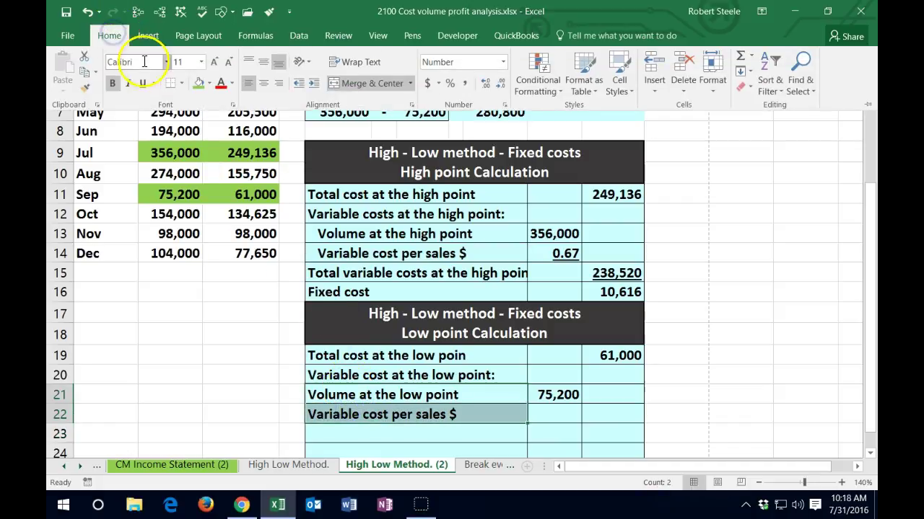
left_click(313, 85)
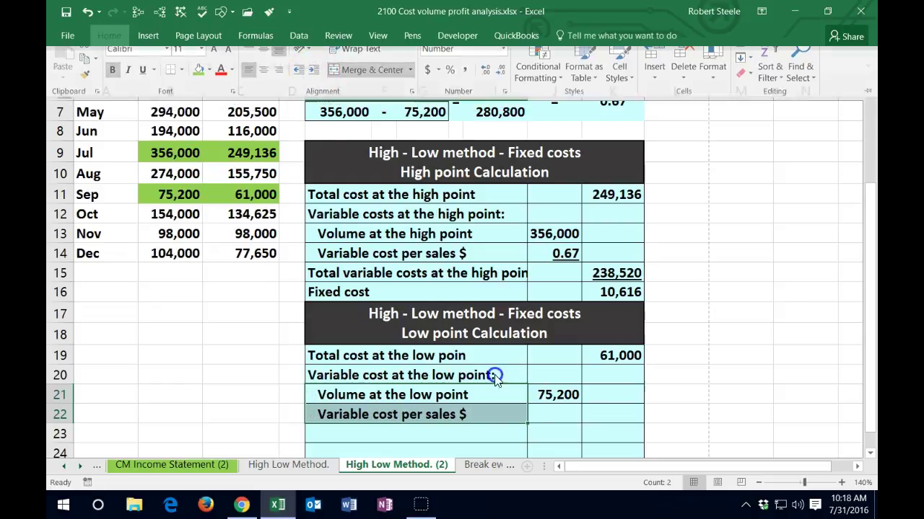
Link J22 to the variable cost per sales dollar result in K6.
left_click(543, 406)
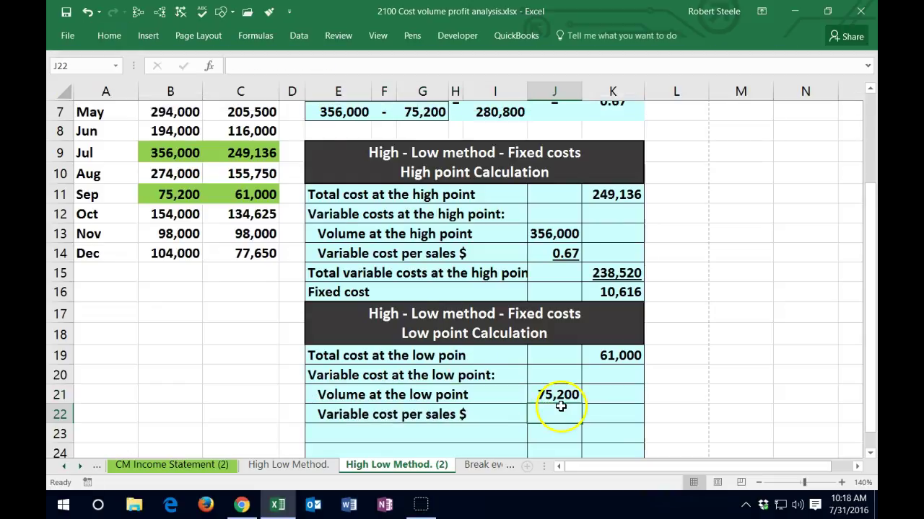
type("=")
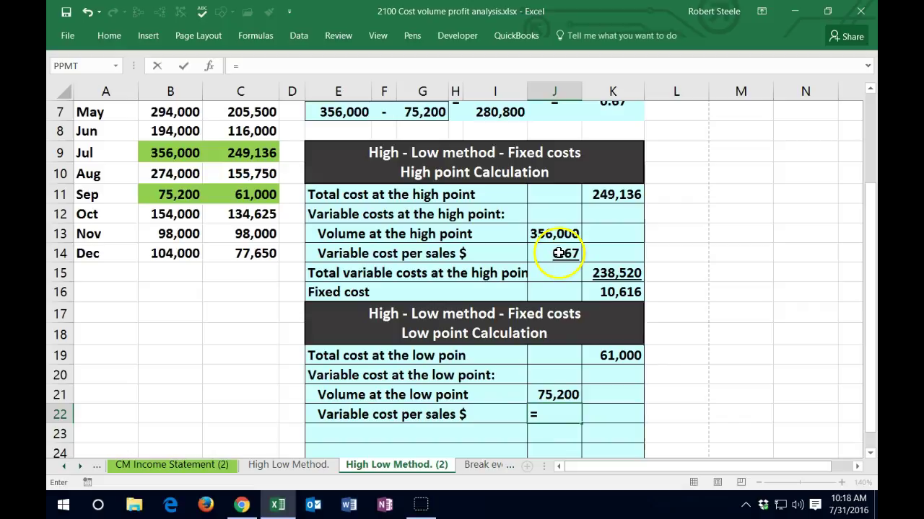
scroll(584, 231, "up", 1)
left_click(612, 161)
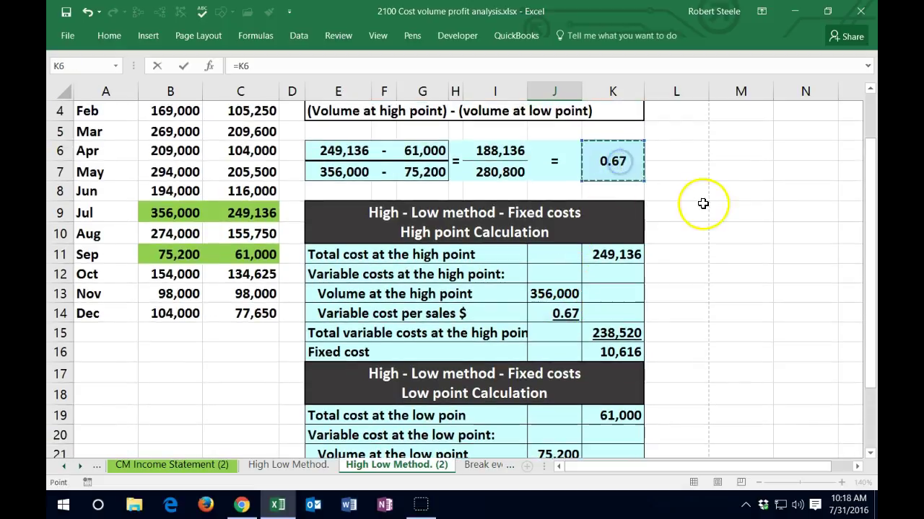
key("Return")
Copy the number format and underline of the high point's variable cost per sales $ in J14 to J22.
scroll(704, 216, "down", 2)
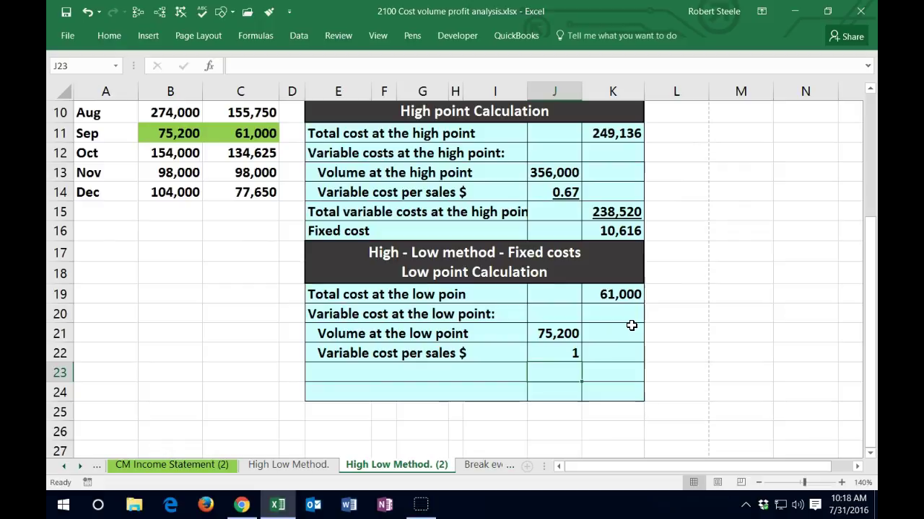
left_click(557, 193)
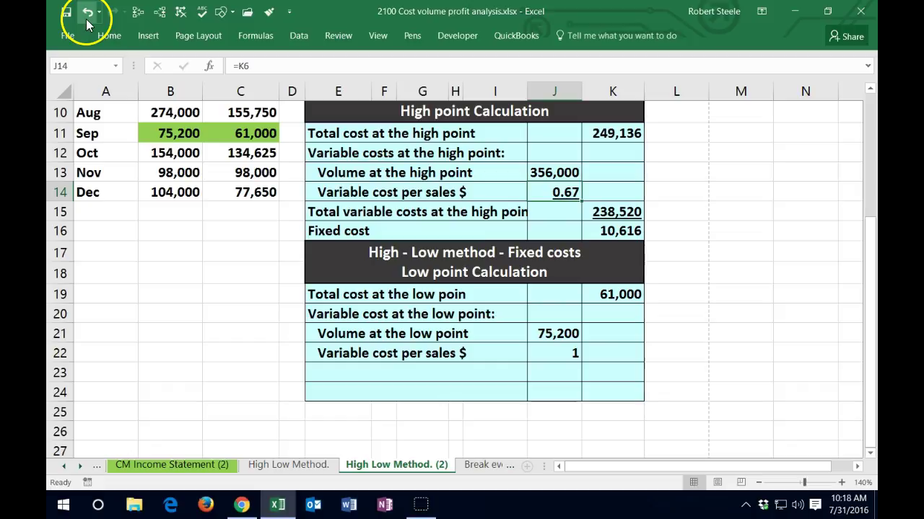
left_click(101, 42)
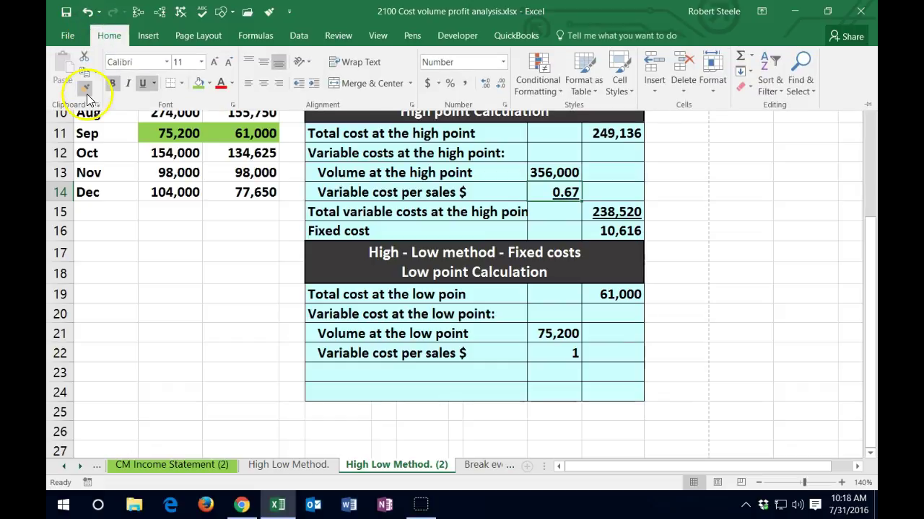
left_click(86, 88)
left_click(552, 353)
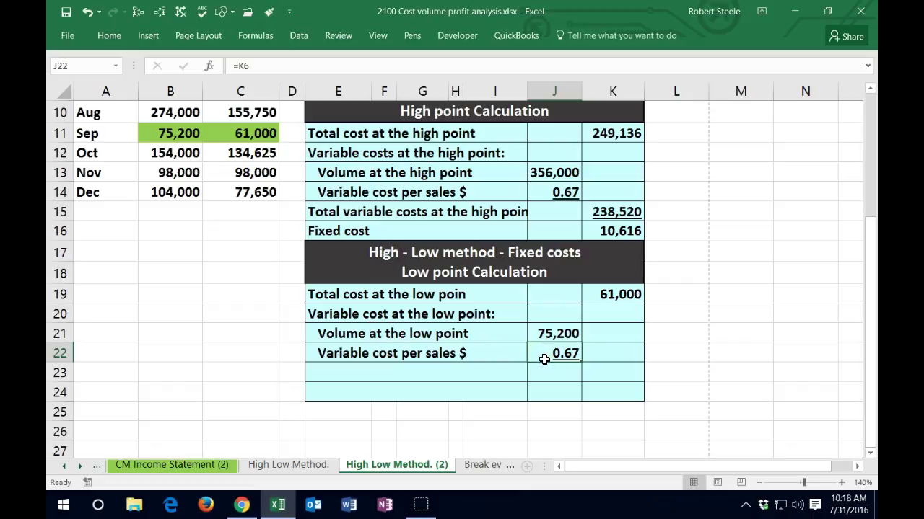
Label E23 "Total variabel cost at the low point".
left_click(419, 376)
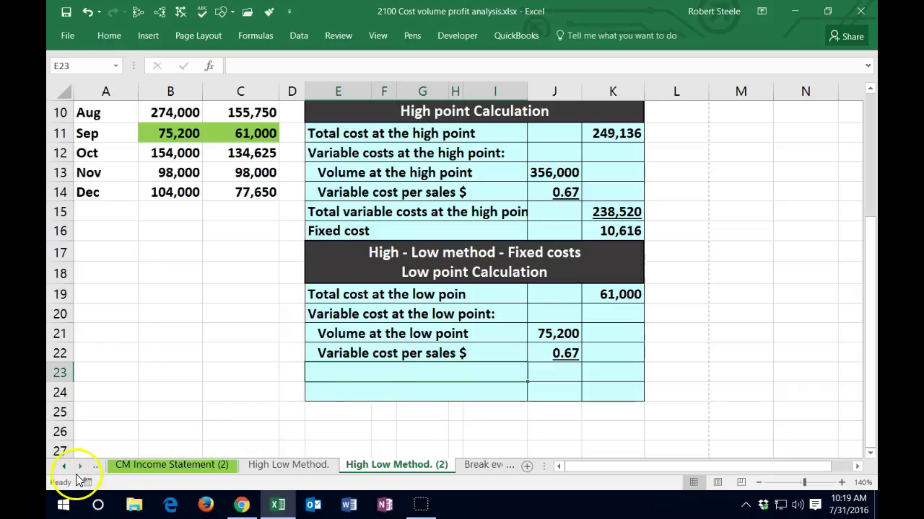
type("Total variabel cost at the low point")
key("Tab")
key("Tab")
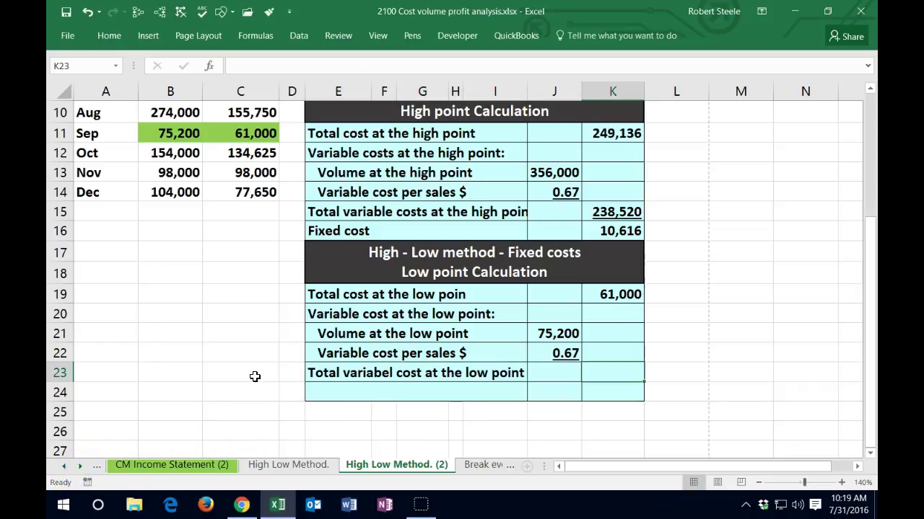
In K23, multiply the low point volume in J21 by the variable cost per sales $ in J22.
type("=")
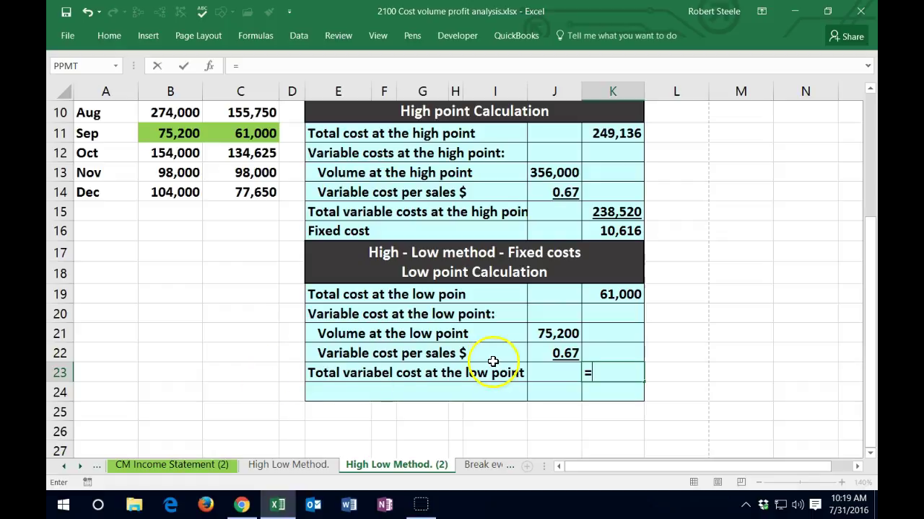
left_click(553, 335)
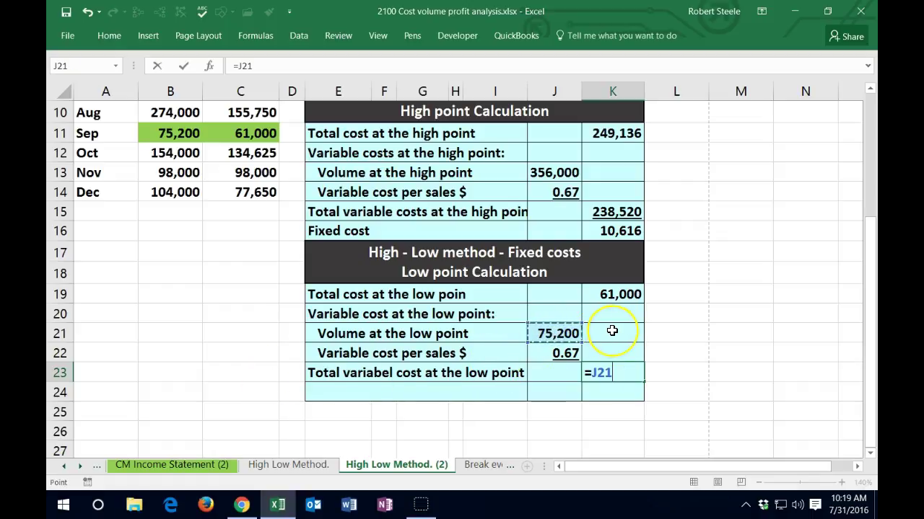
type("*")
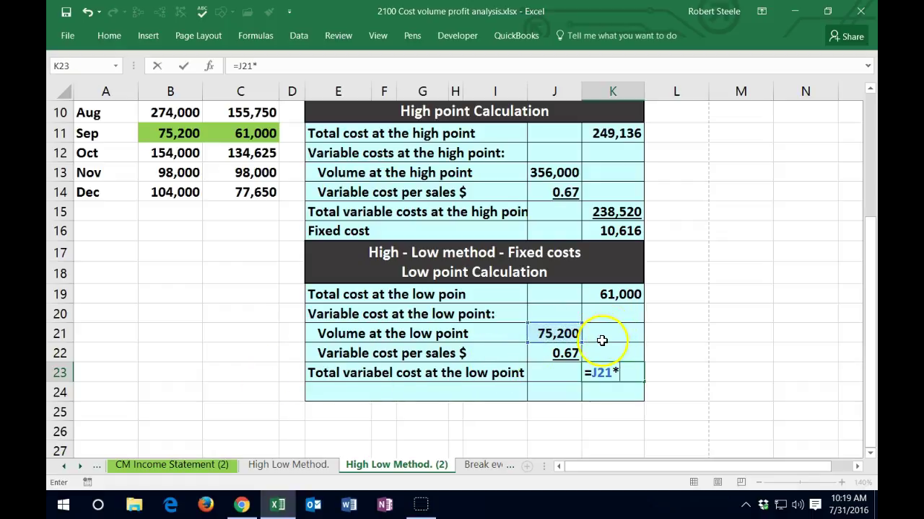
left_click(574, 351)
key("ctrl+Return")
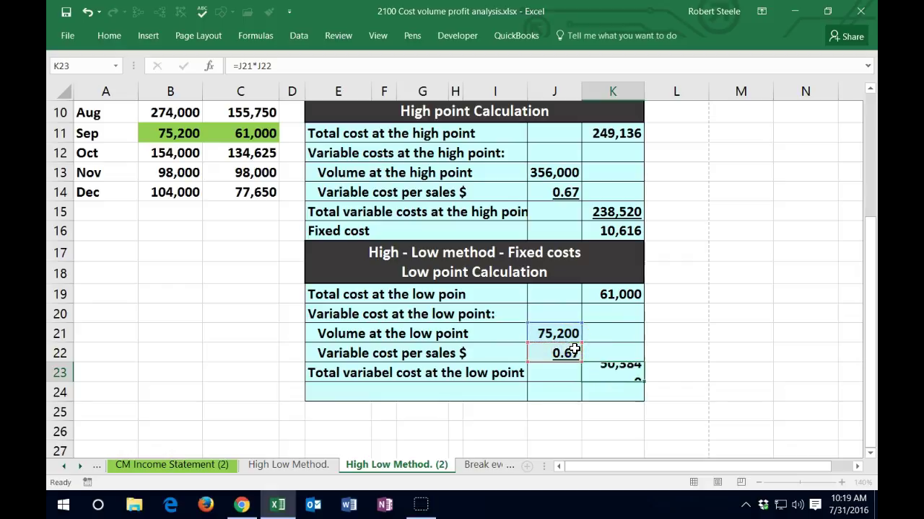
Underline the total variable cost at the low point in K23.
key("Left")
key("Left")
key("Right")
key("Right")
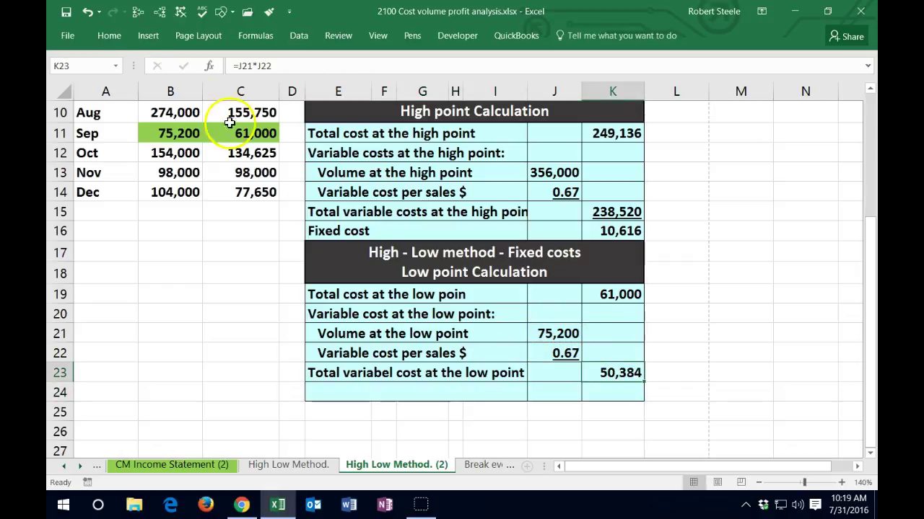
left_click(109, 36)
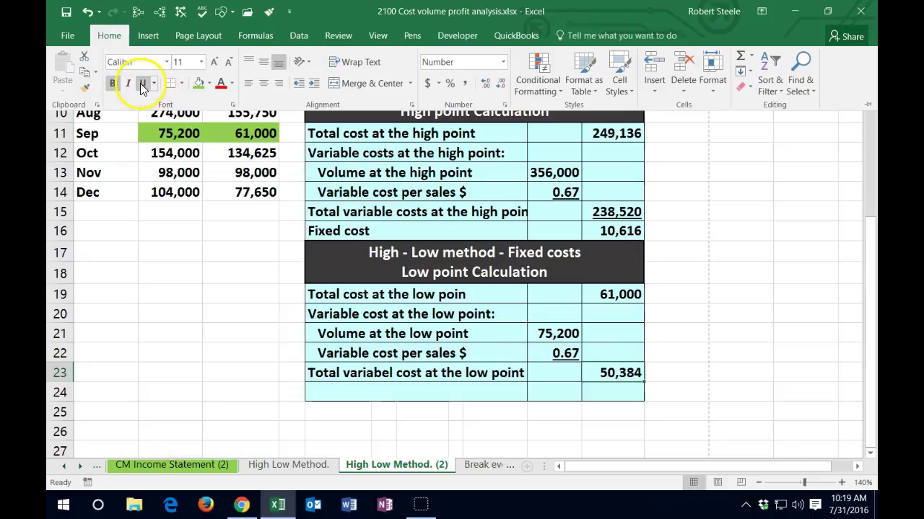
left_click(409, 373)
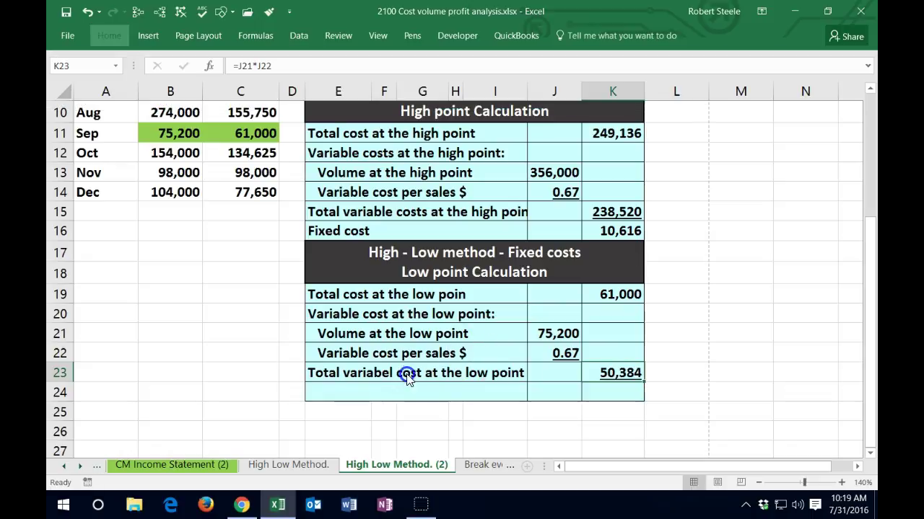
Compare the low point's total and variable costs with the fixed cost formula of the high point in K16.
left_click(621, 295)
left_click(640, 369)
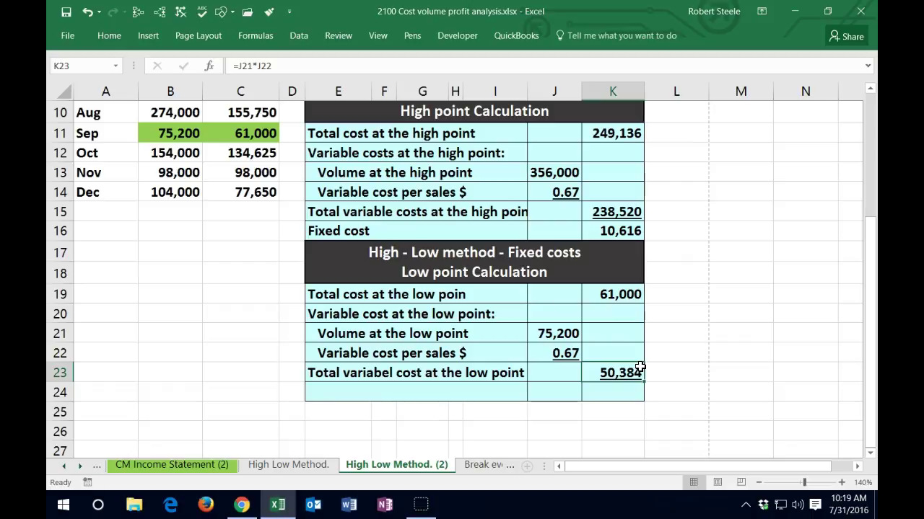
left_click(624, 391)
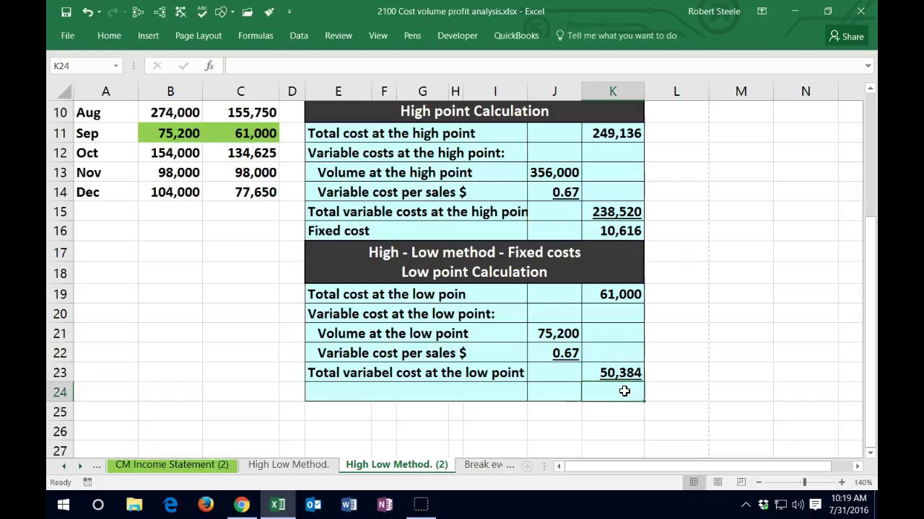
left_click(620, 231)
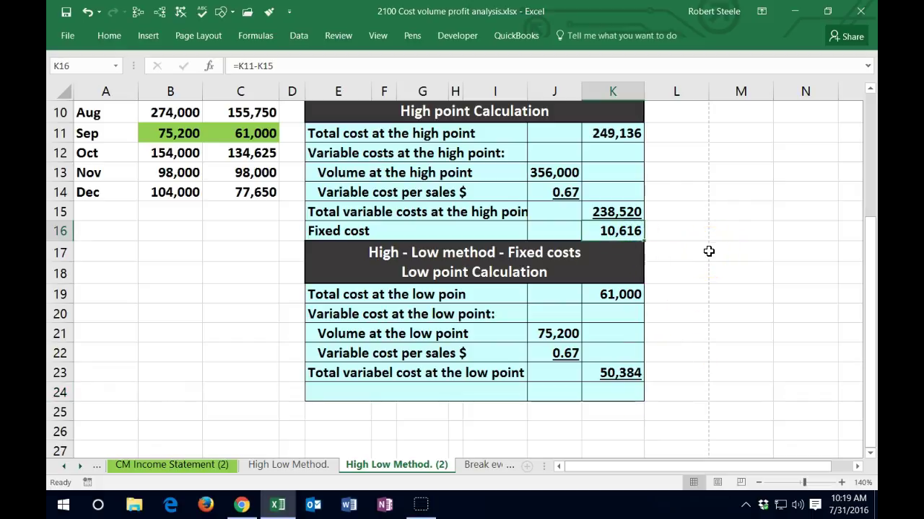
left_click(612, 210)
left_click(634, 371)
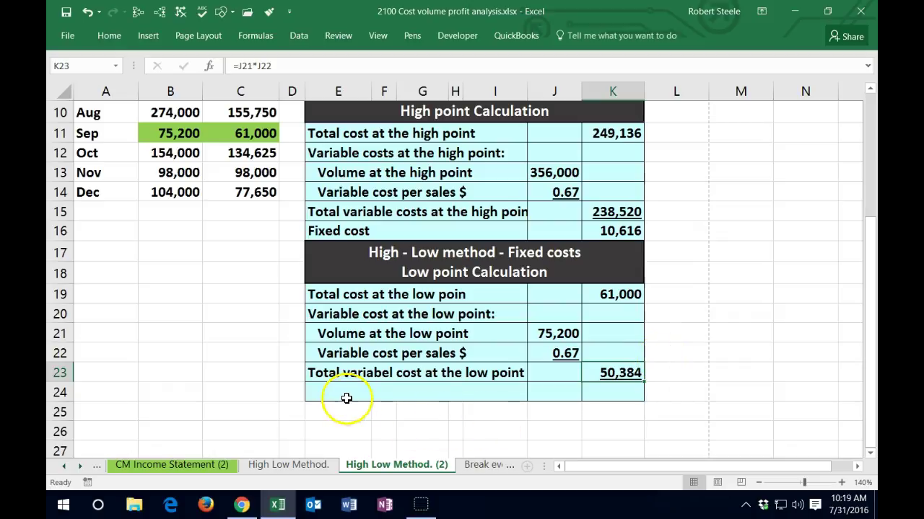
Label E24 "Fixed cost" in the low point calculation.
left_click(346, 393)
type("Fa")
key("BackSpace")
type("i")
key("Tab")
key("Tab")
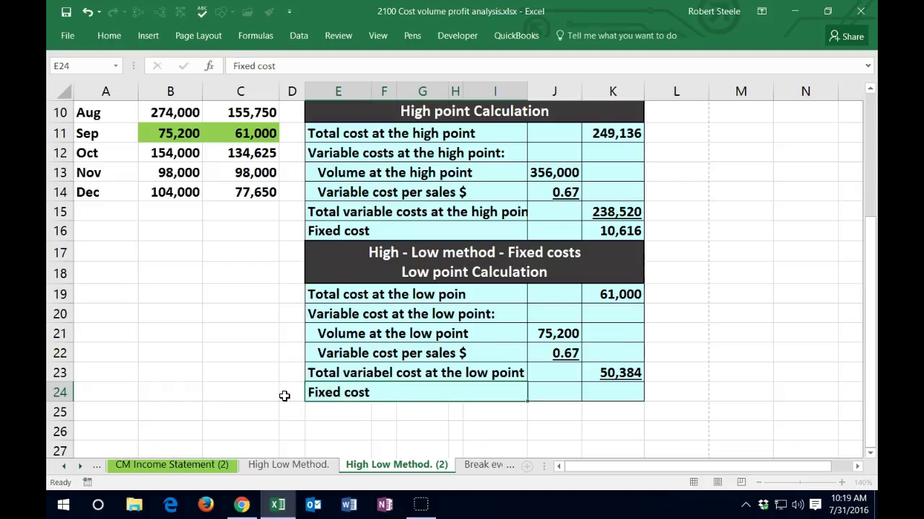
In K24, calculate the low point's fixed cost by subtracting the total variable cost in K23 from the total cost in K19.
type("=")
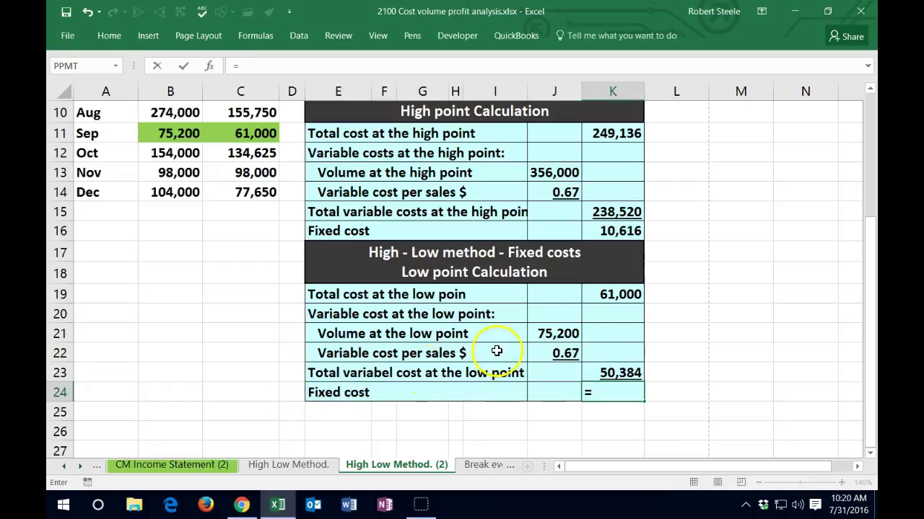
left_click(606, 292)
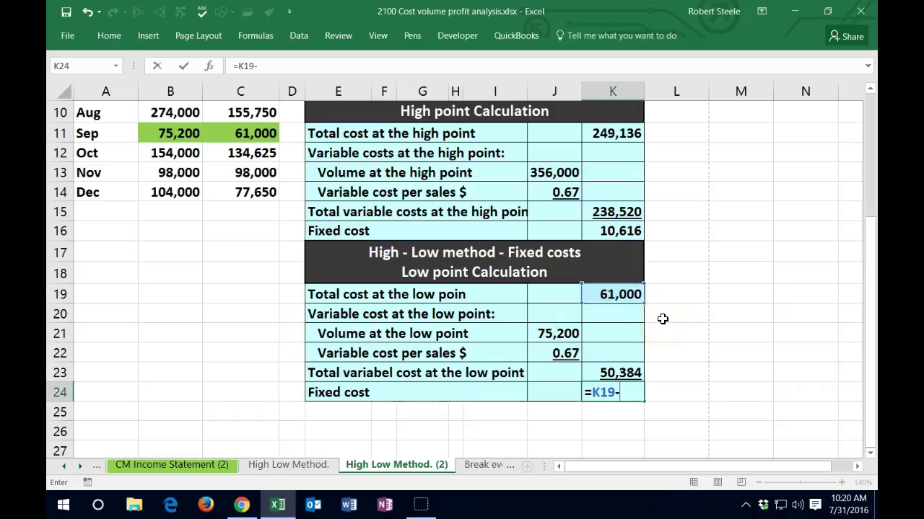
type("-")
key("Up")
key("Return")
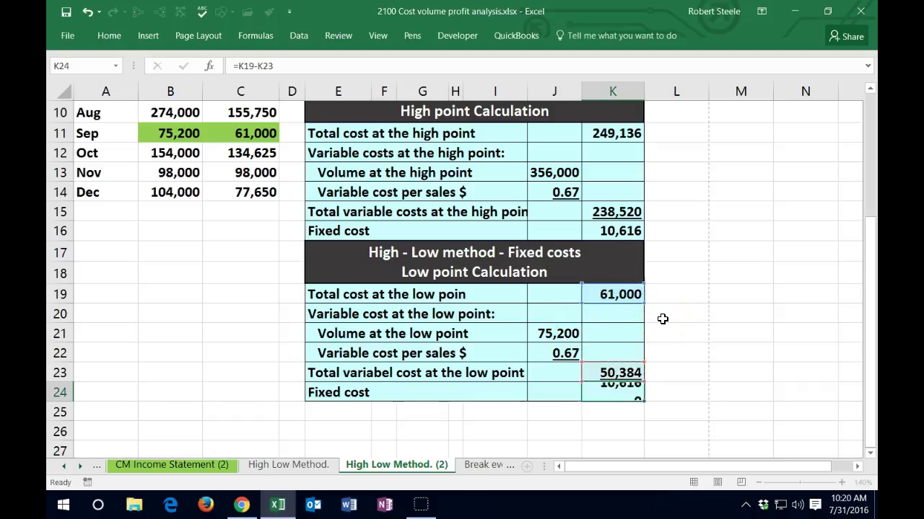
key("Right")
key("Right")
key("Right")
key("Up")
key("Right")
key("Right")
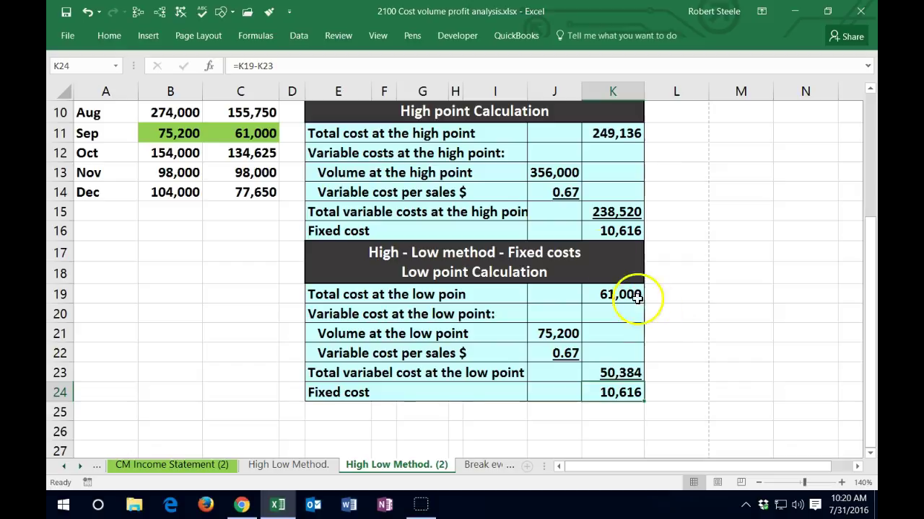
Review the high point's variable cost per sales $ in J14 and fixed cost in K16.
left_click(551, 192)
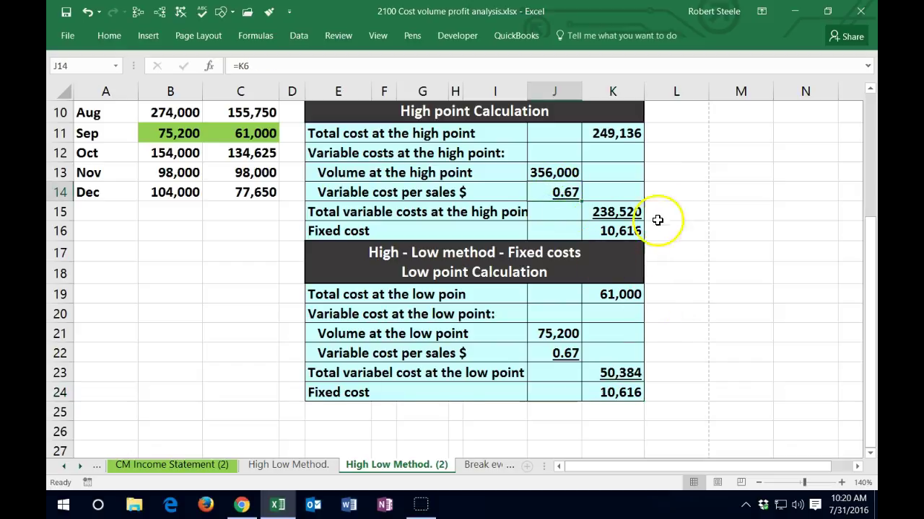
left_click(628, 231)
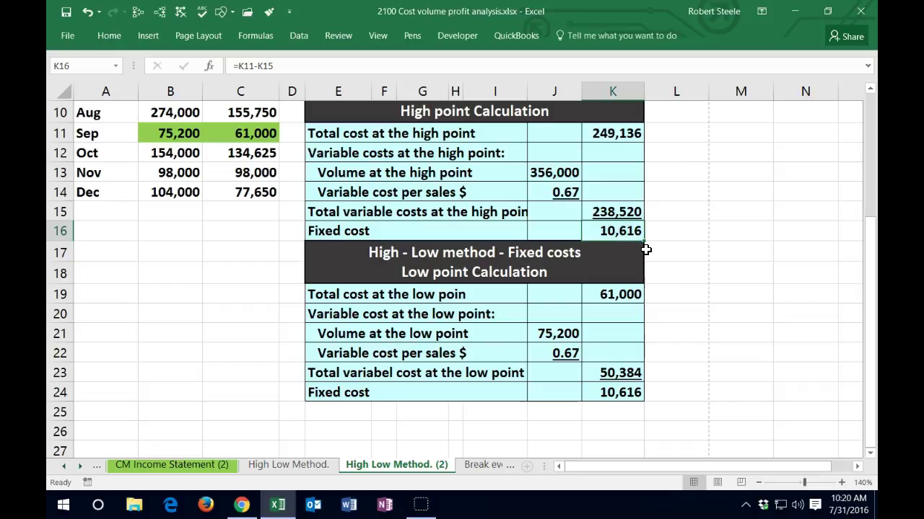